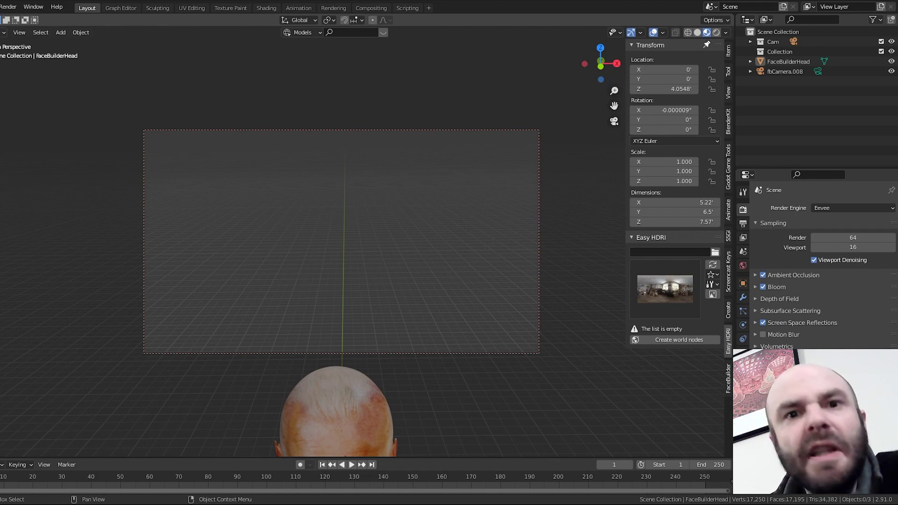
- Delete the fbCamera.008 FaceBuilder camera and select the head model
middle_click_drag(383, 267, 379, 58, "shift")
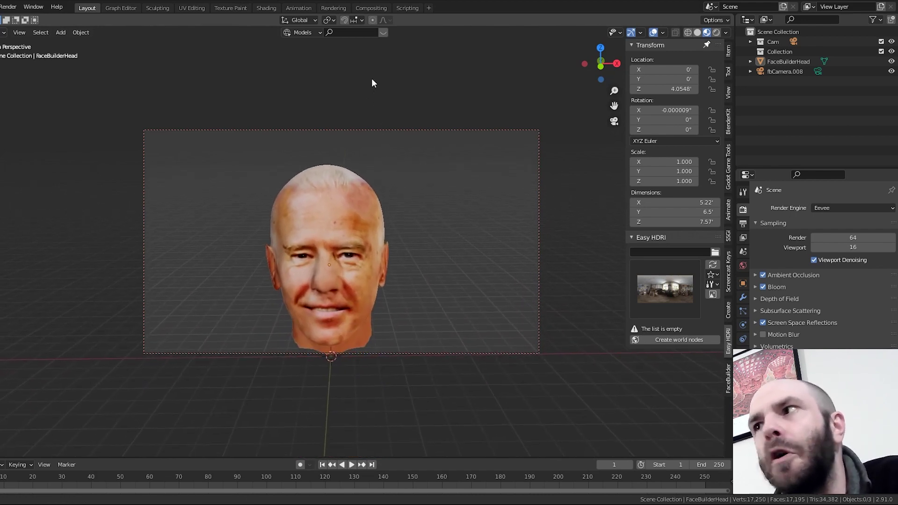
mouse_move(403, 302)
middle_mouse_down()
mouse_move(388, 295)
mouse_move(259, 300)
mouse_move(338, 306)
mouse_move(498, 290)
mouse_move(395, 301)
mouse_move(477, 308)
middle_mouse_up()
left_click(433, 154)
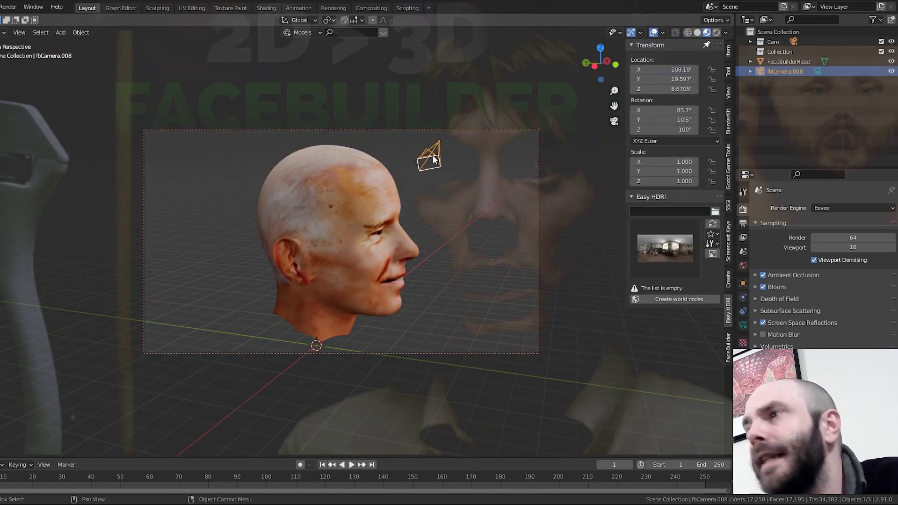
key("Delete")
key("Delete")
mouse_move(444, 204)
middle_mouse_down()
mouse_move(414, 275)
mouse_move(363, 266)
mouse_move(333, 293)
mouse_move(318, 280)
mouse_move(384, 286)
mouse_move(349, 279)
mouse_move(327, 286)
mouse_move(358, 255)
mouse_move(349, 195)
mouse_move(327, 277)
mouse_move(345, 229)
mouse_move(308, 273)
mouse_move(327, 391)
middle_mouse_up()
scroll(349, 279, "down", 2)
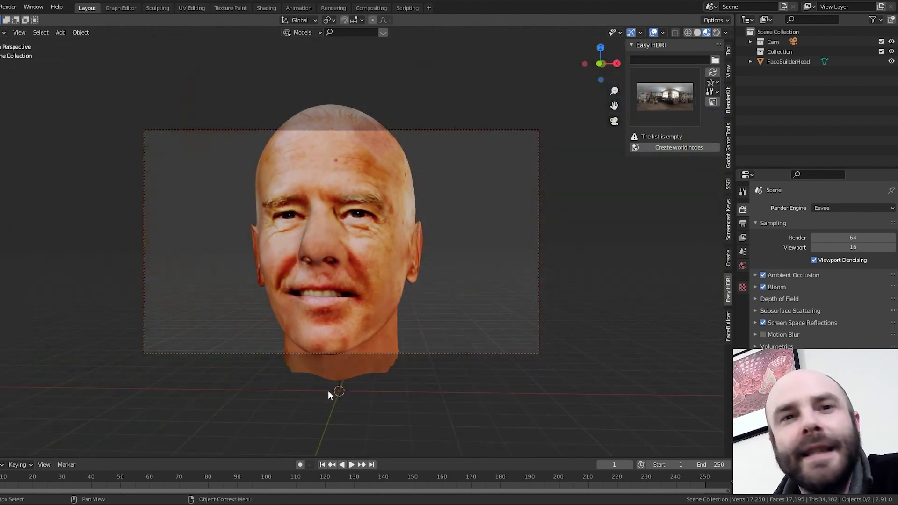
mouse_move(334, 290)
middle_mouse_down()
mouse_move(399, 285)
mouse_move(366, 283)
mouse_move(411, 294)
mouse_move(332, 279)
mouse_move(531, 284)
mouse_move(505, 268)
middle_mouse_up()
left_click(361, 274)
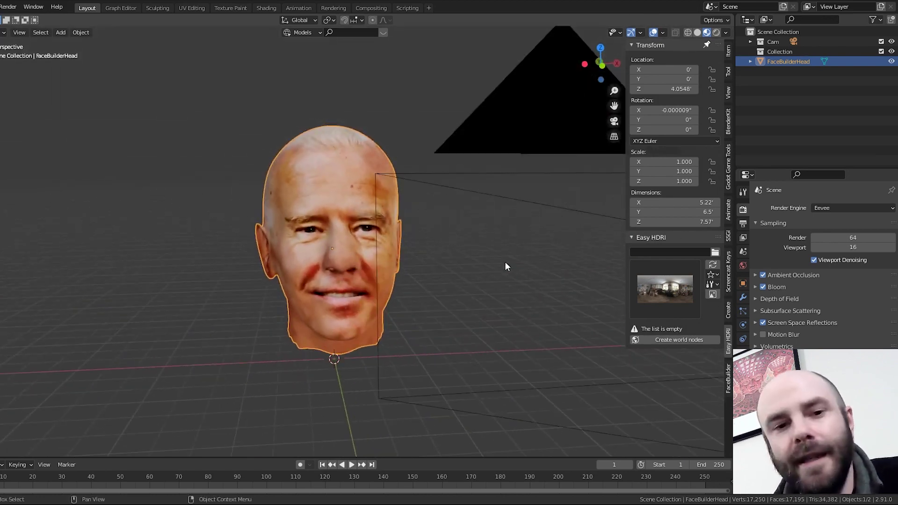
- Toggle Edit Mode on the head and view the scene through Cam
key("Tab")
key("Tab")
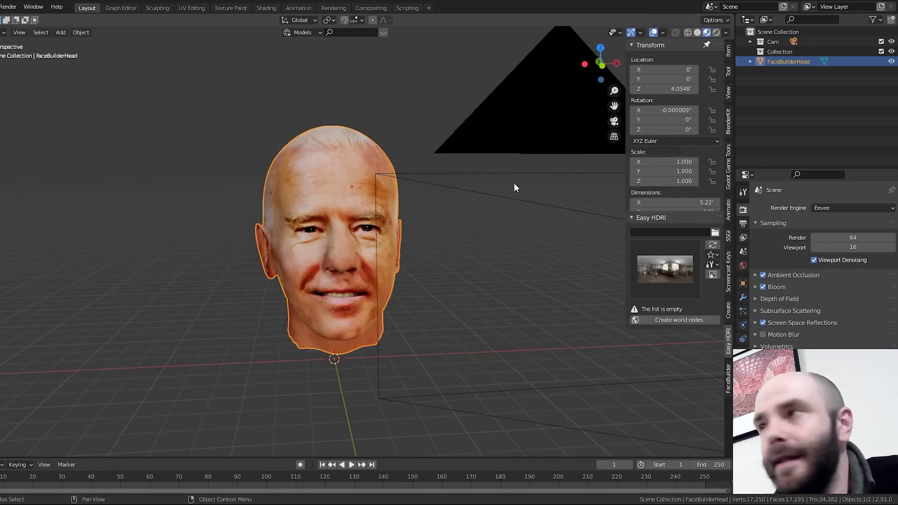
left_click(532, 134)
key("KP_0")
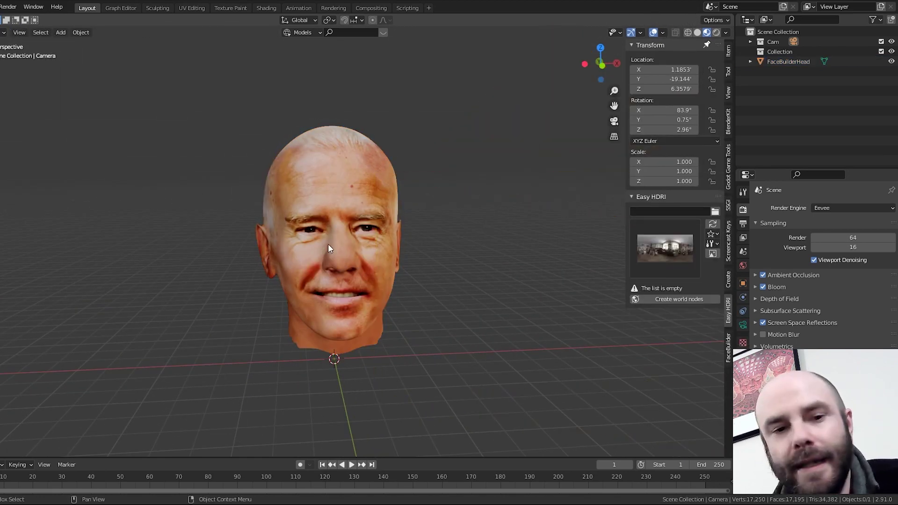
- Reselect the head and select all of its vertices
left_click(301, 232)
key("Tab")
left_click(368, 314)
mouse_move(368, 314)
middle_mouse_down()
mouse_move(342, 281)
mouse_move(351, 297)
mouse_move(301, 295)
mouse_move(395, 304)
mouse_move(321, 297)
mouse_move(365, 295)
mouse_move(350, 297)
middle_mouse_up()
key("alt+a")
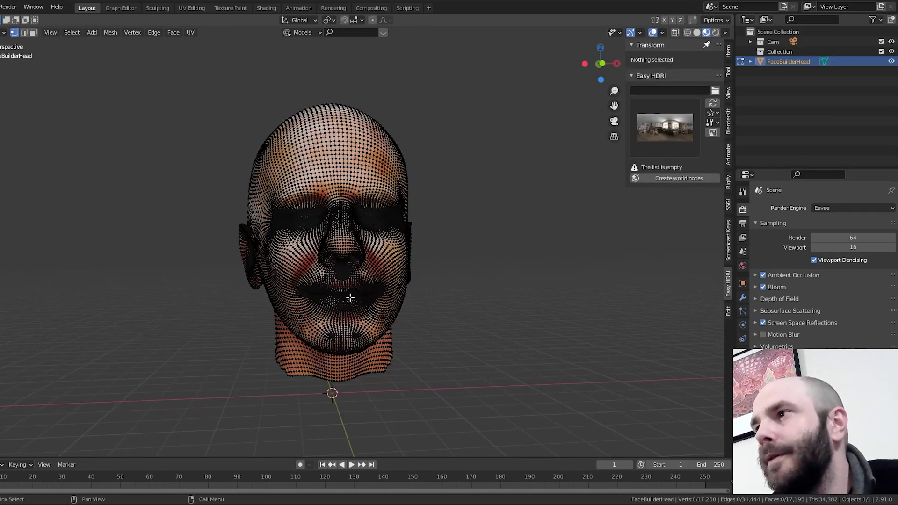
key("a")
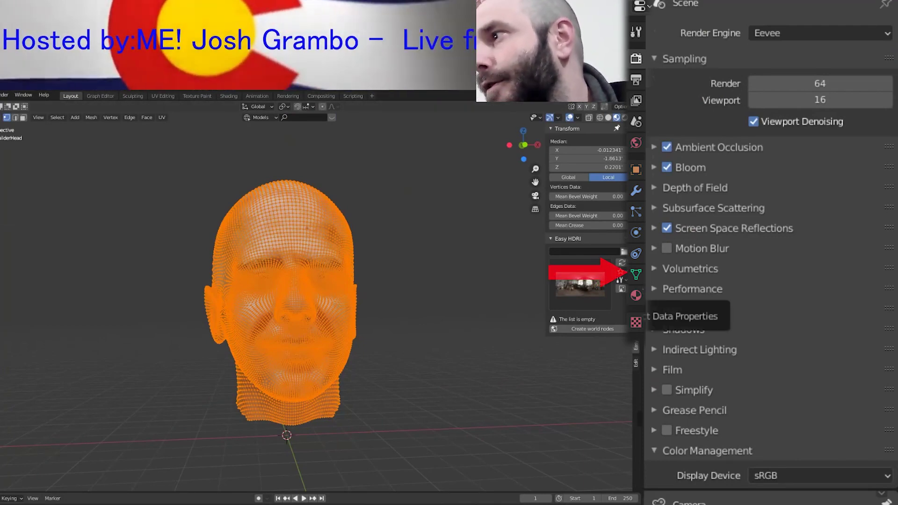
- Add a vertex group named 'Biden' in Object Data properties and exit Edit Mode
left_click(636, 275)
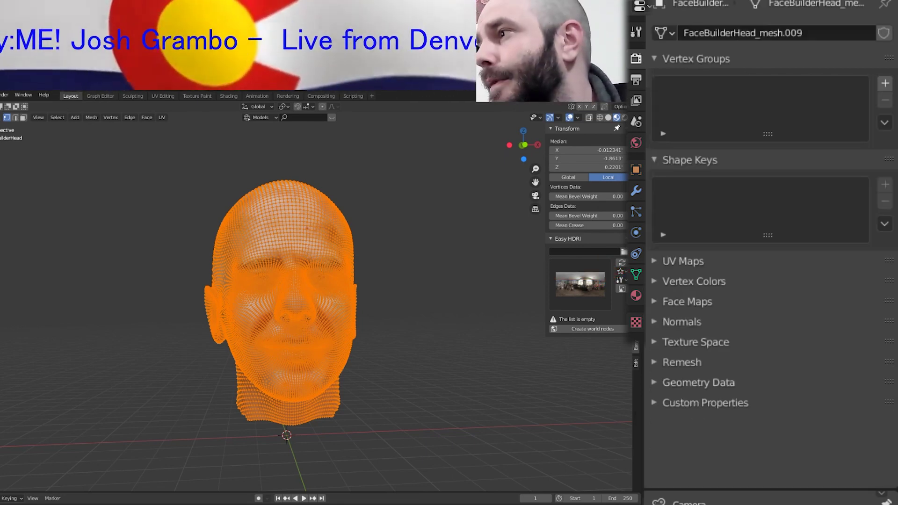
left_click(883, 82)
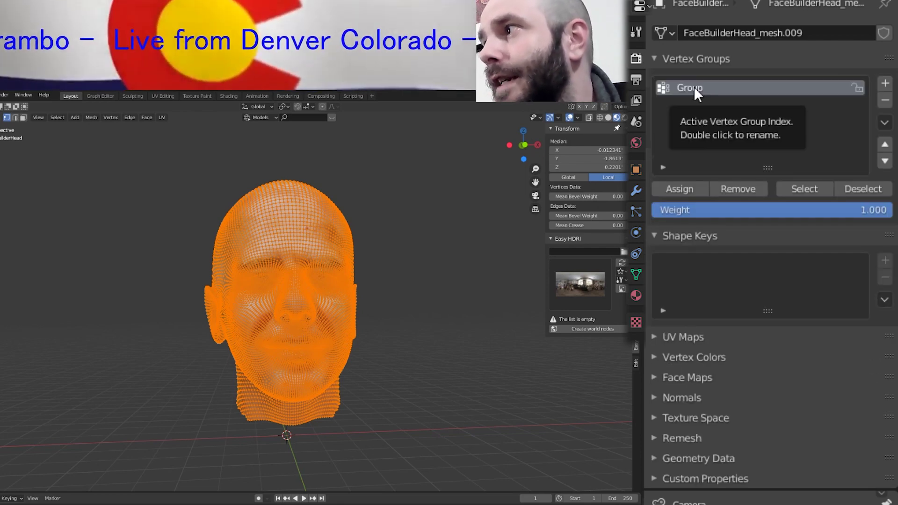
double_click(694, 86)
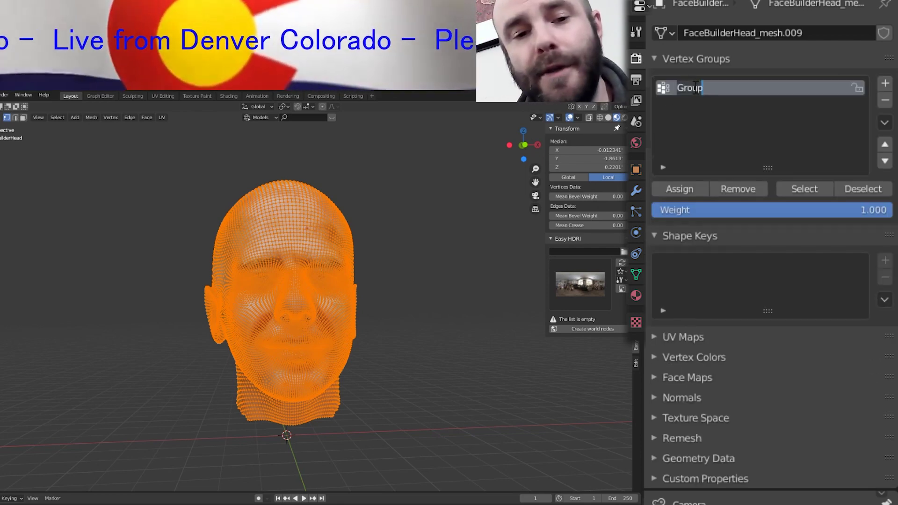
type("Biden")
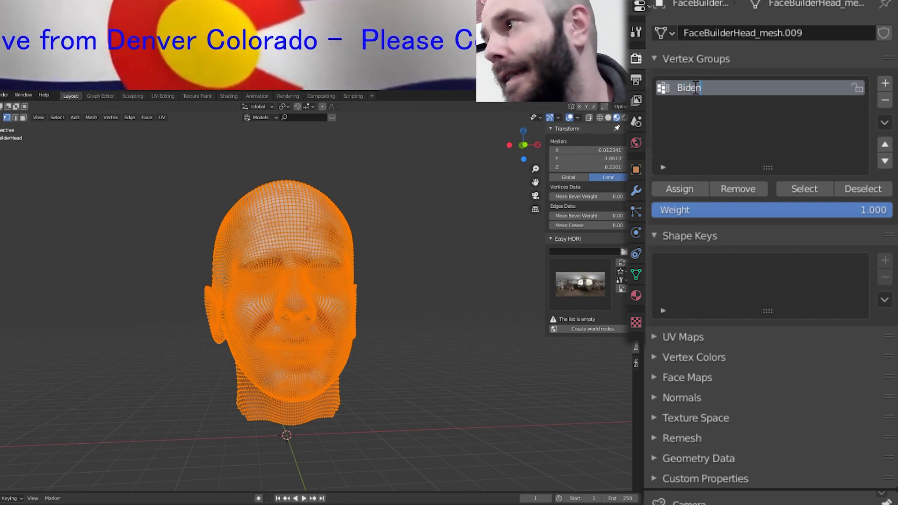
key("Return")
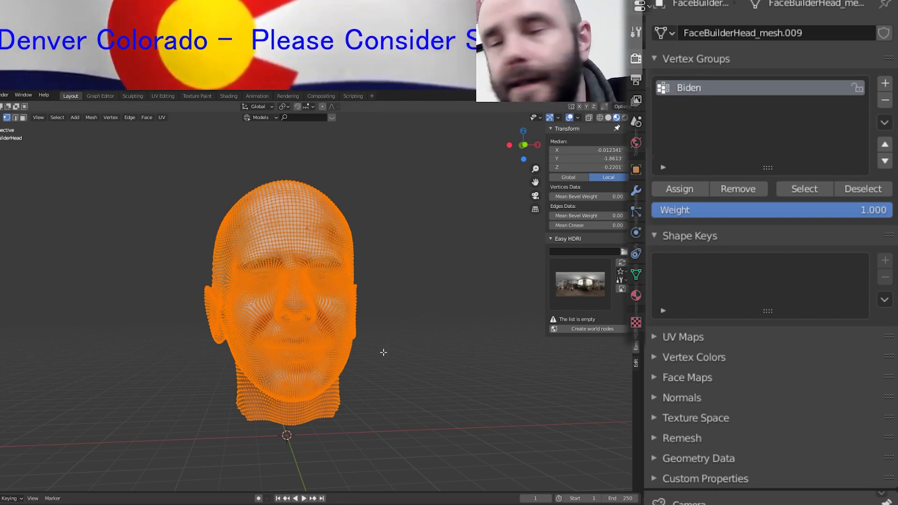
key("Tab")
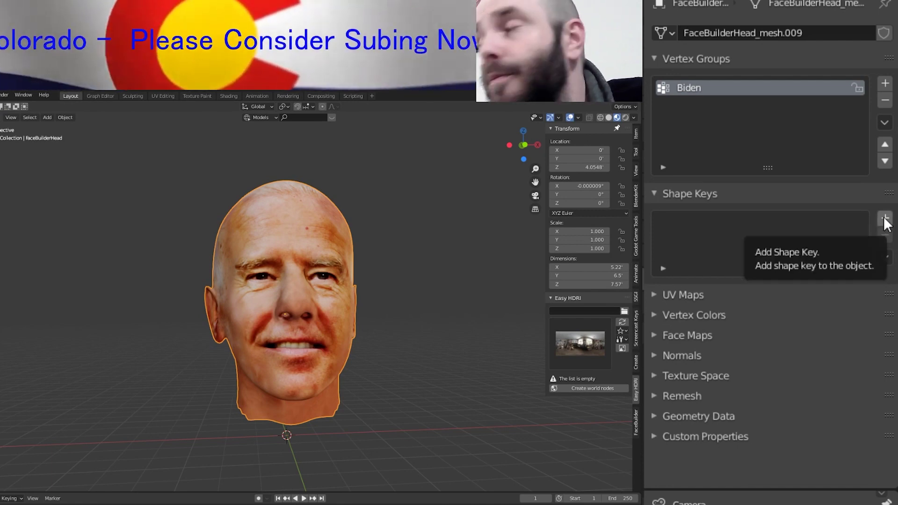
- Add Basis and Key 1 shape keys, enter Edit Mode, and make Key 1 active
left_click(885, 220)
left_click(885, 220)
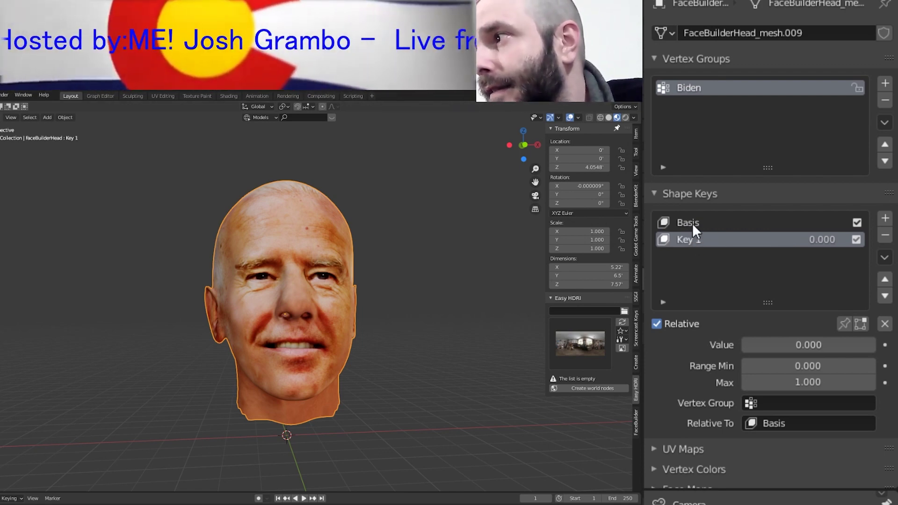
left_click(693, 223)
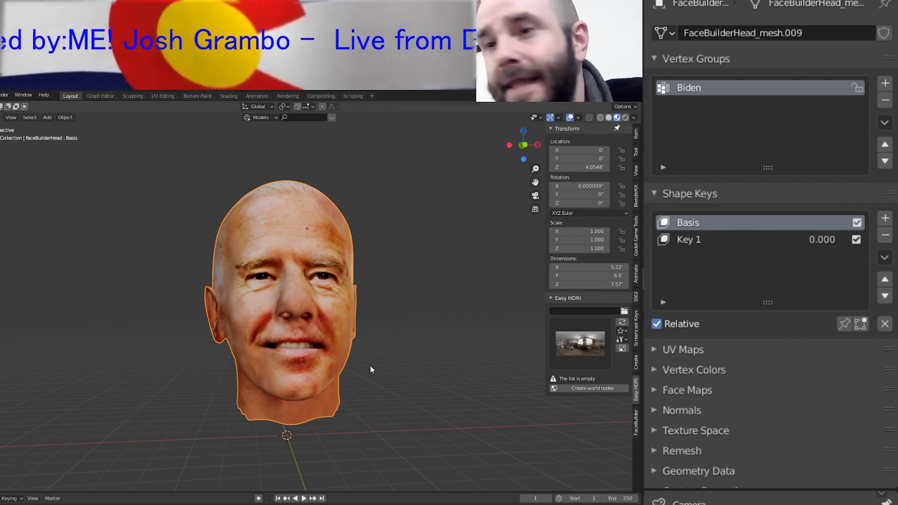
key("Tab")
middle_click_drag(319, 344, 301, 344)
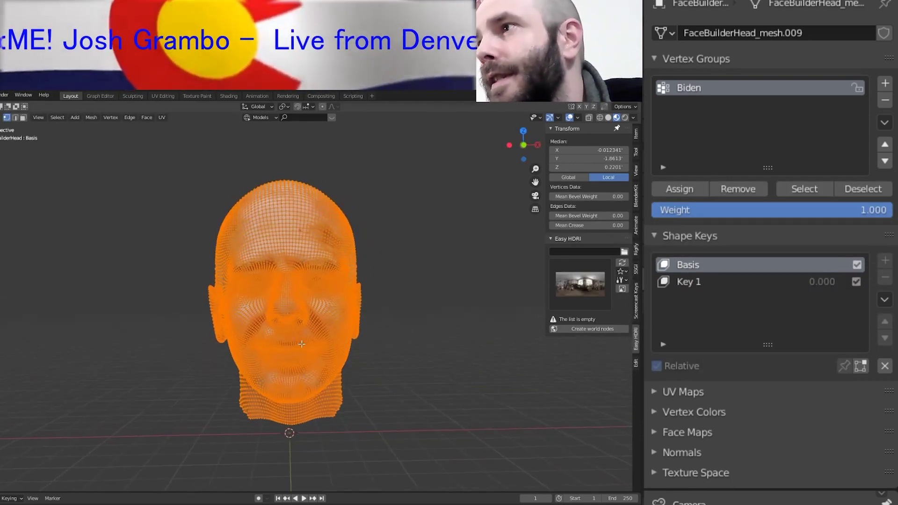
left_click(712, 285)
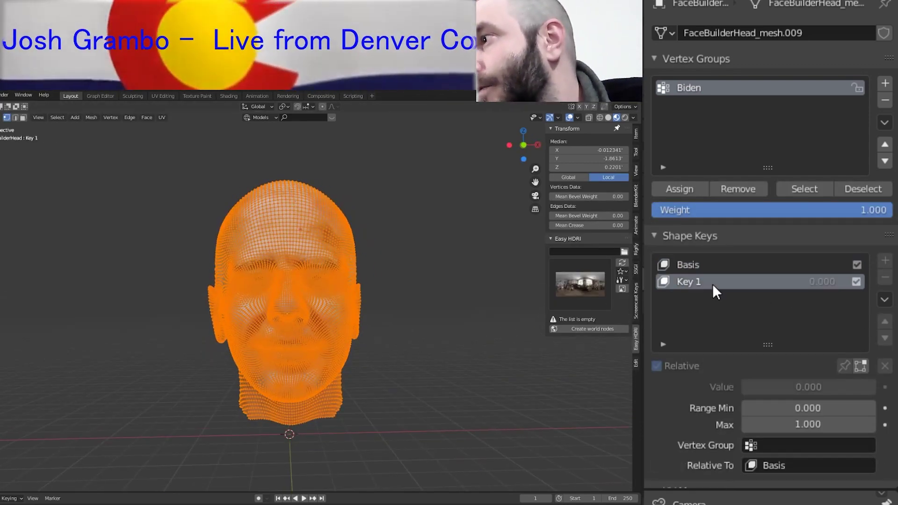
- On Key 1, raise both mouth corners along Z with proportional editing into a smile
left_click(319, 339)
scroll(326, 346, "up", 2)
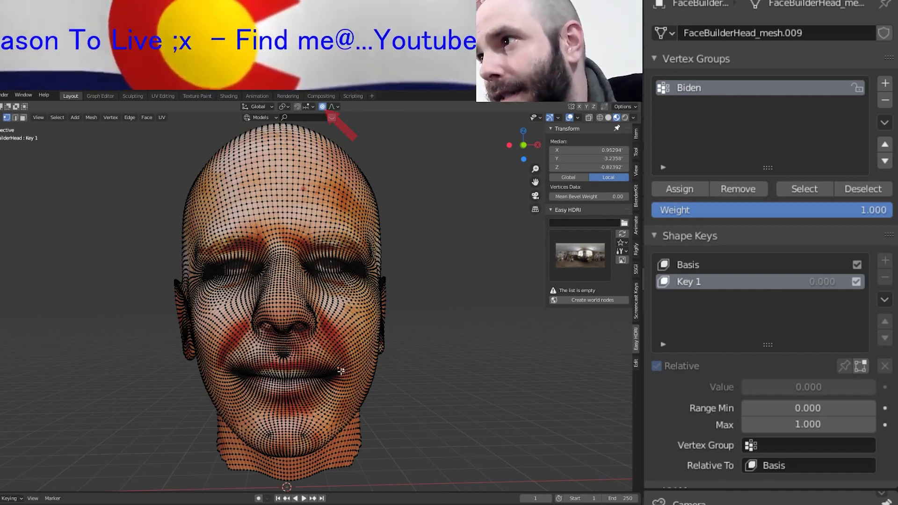
left_click(340, 371)
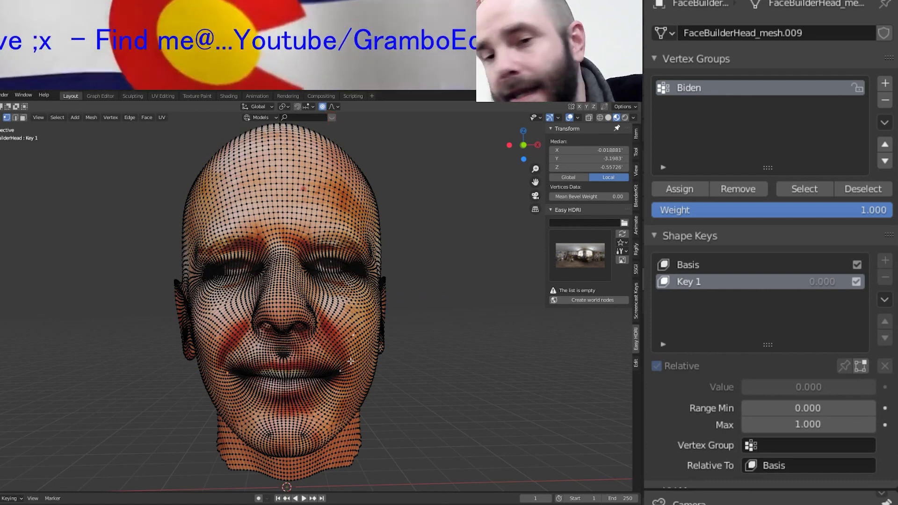
left_click(350, 362, "shift")
key("g")
key("z")
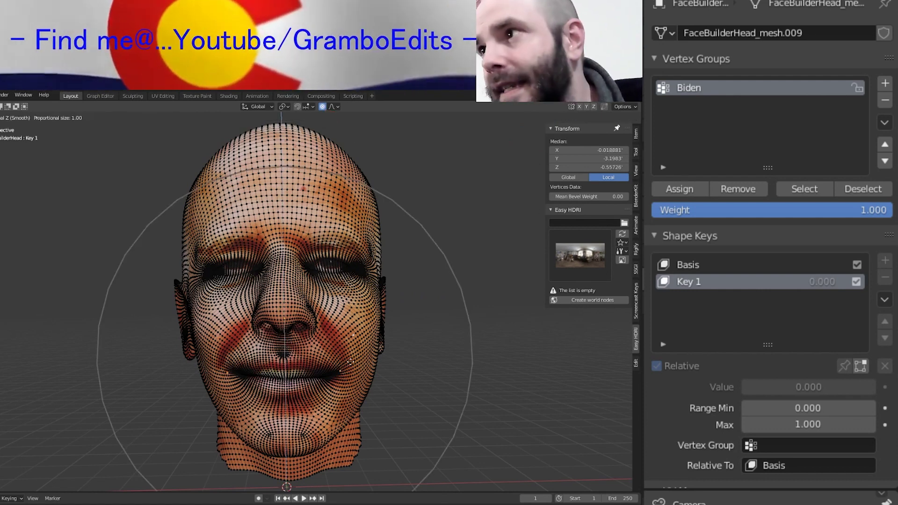
scroll(350, 361, "up", 5)
scroll(350, 358, "up", 3)
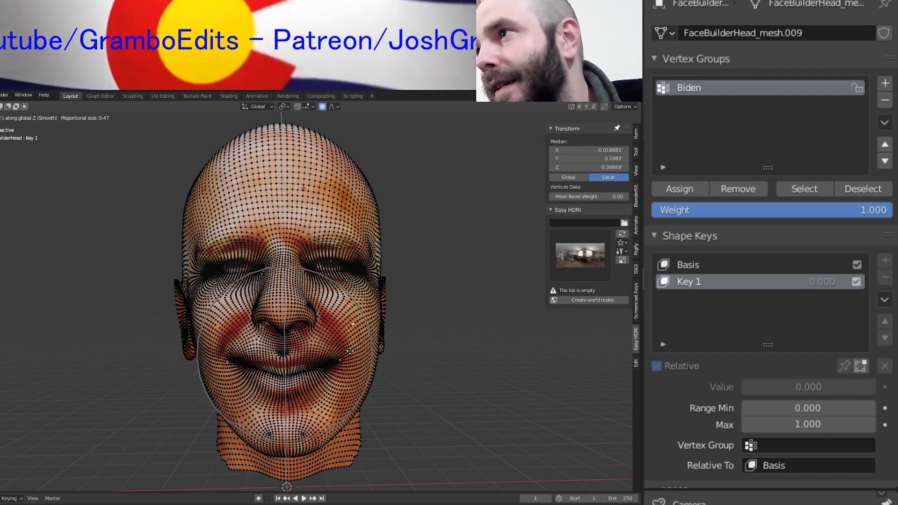
left_click(349, 349)
- Move the selected eye-area vertices down twice to narrow the eyes
left_click(242, 256)
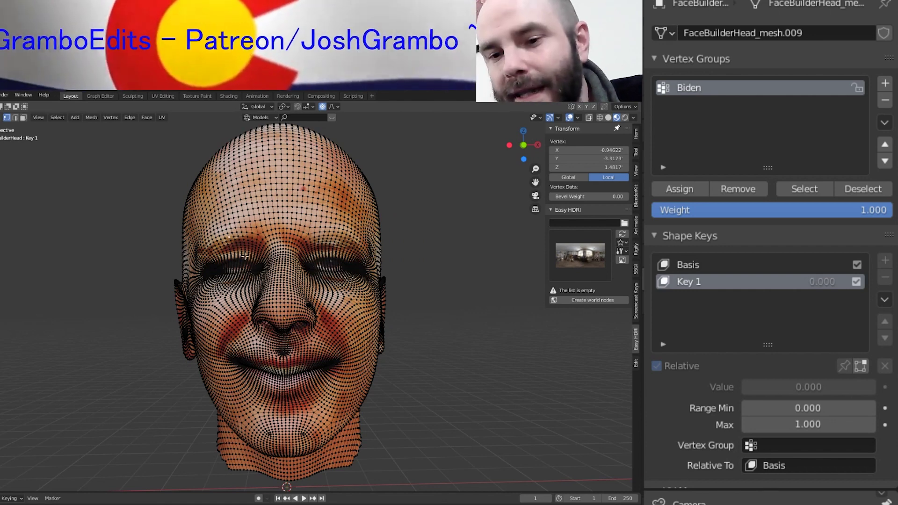
left_click(335, 236, "shift")
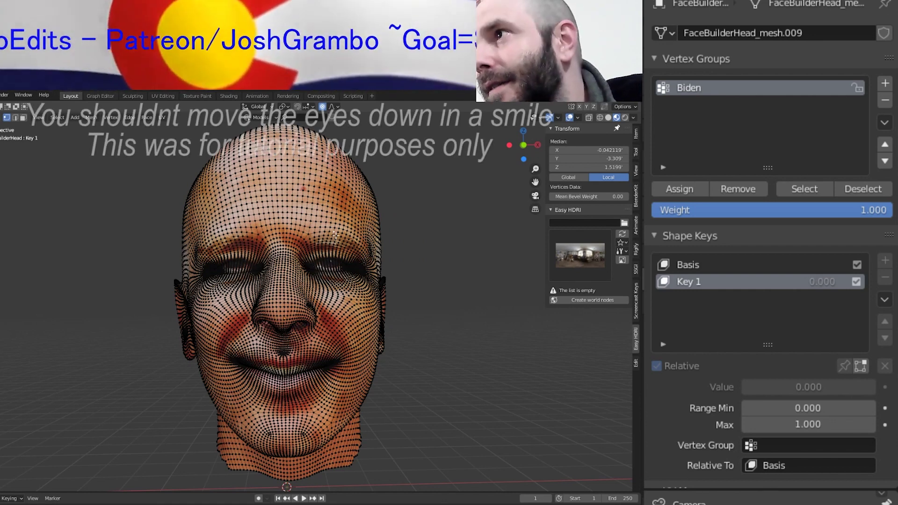
key("g")
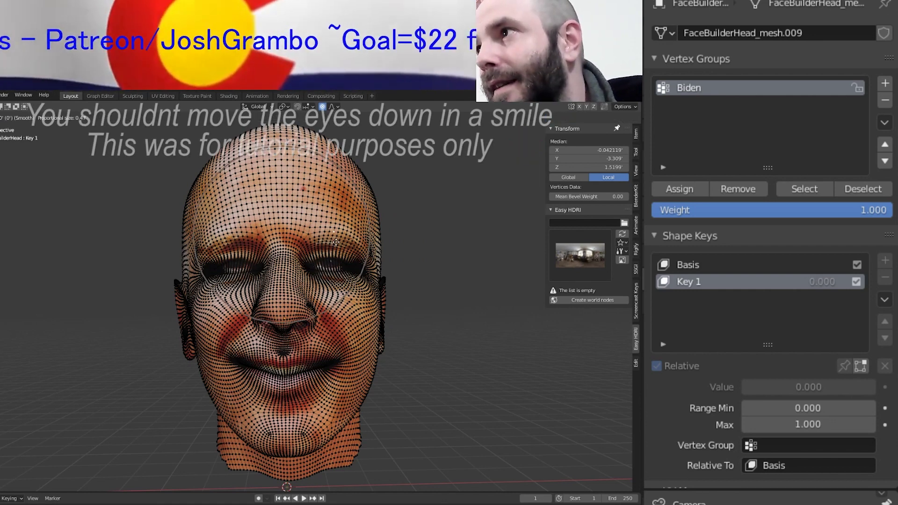
left_click(374, 263)
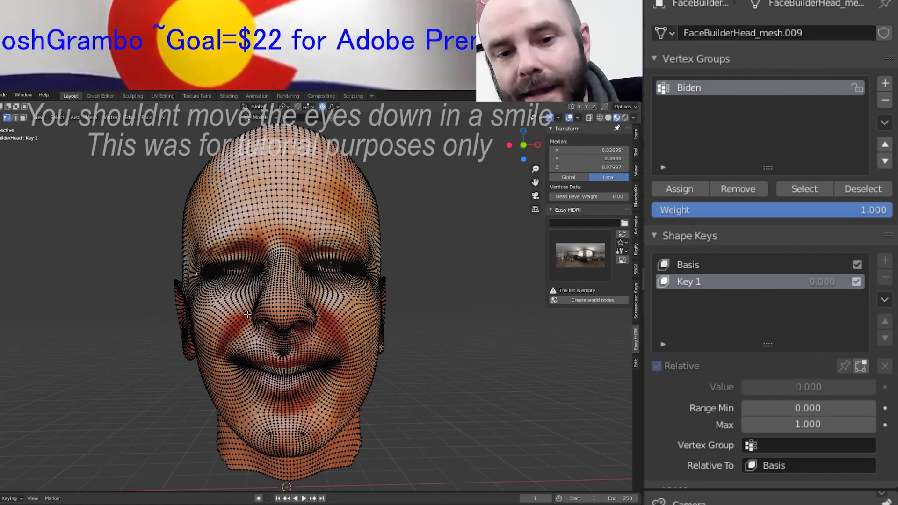
key("g")
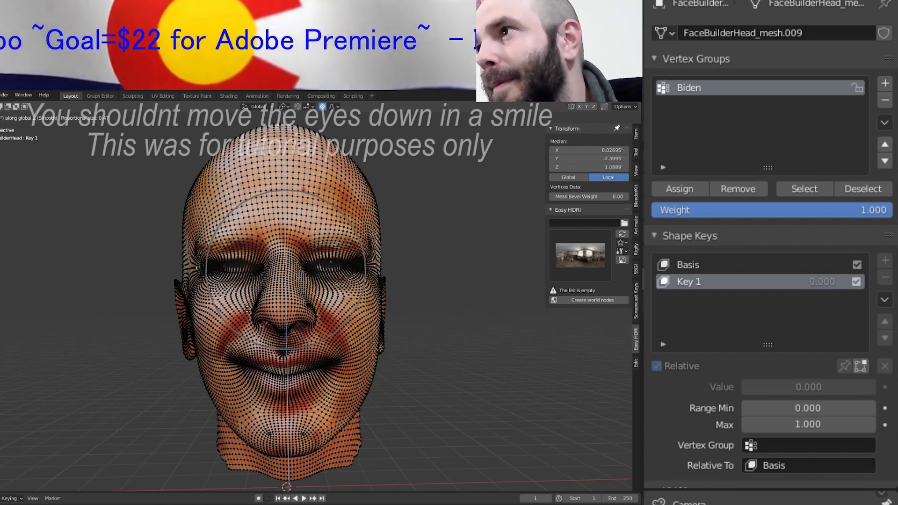
left_click(284, 330)
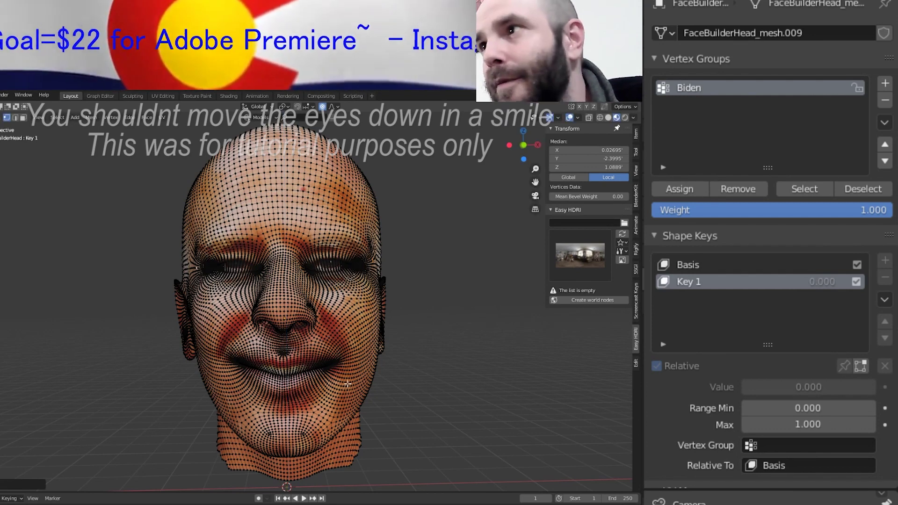
- Test Key 1's smile between 0 and 1, leave it at full, and enlarge the timeline
key("Tab")
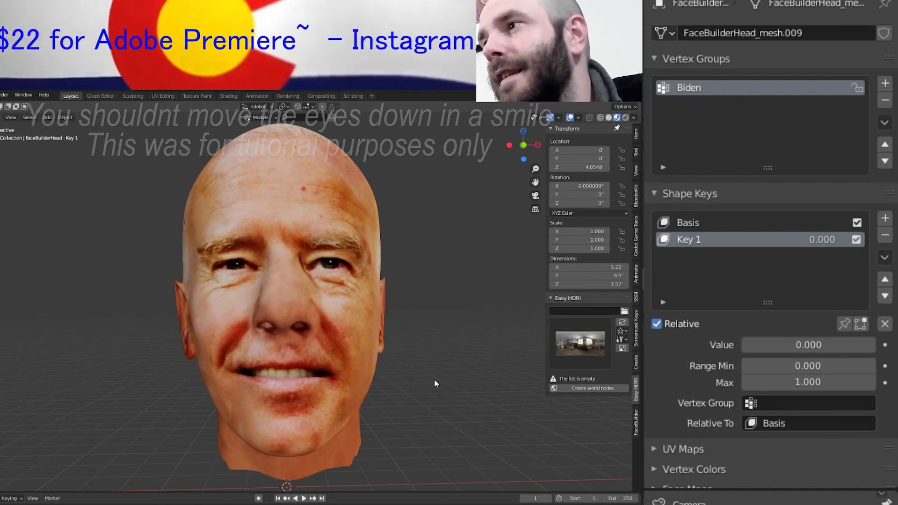
mouse_move(434, 380)
middle_mouse_down()
mouse_move(327, 374)
mouse_move(436, 375)
mouse_move(432, 385)
middle_mouse_up()
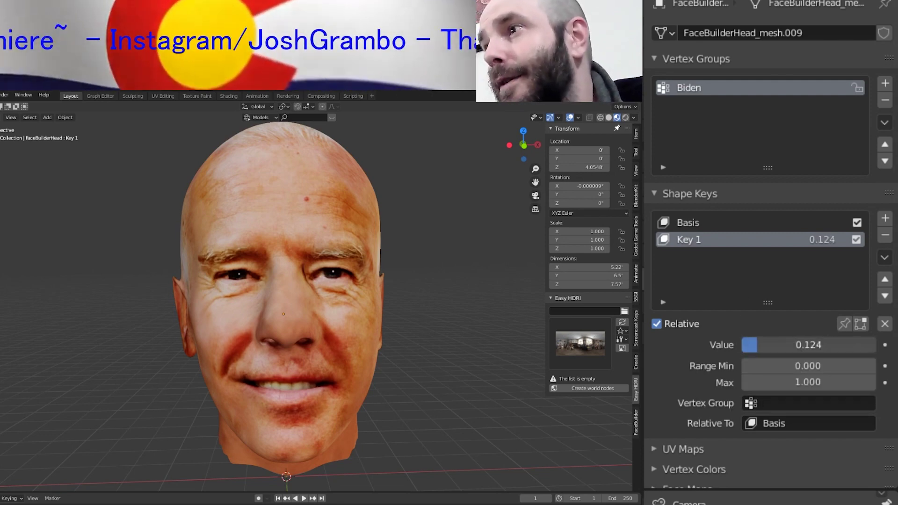
left_click_drag(792, 342, 867, 344)
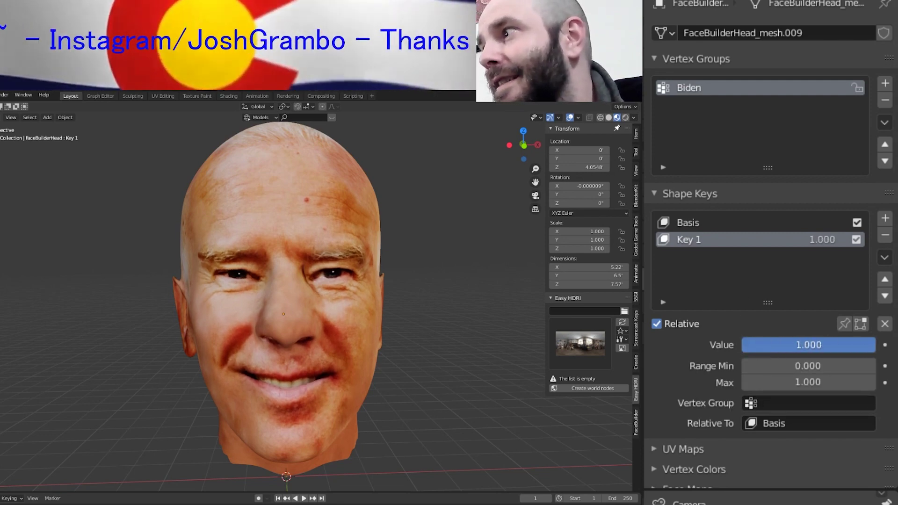
scroll(443, 379, "down", 1)
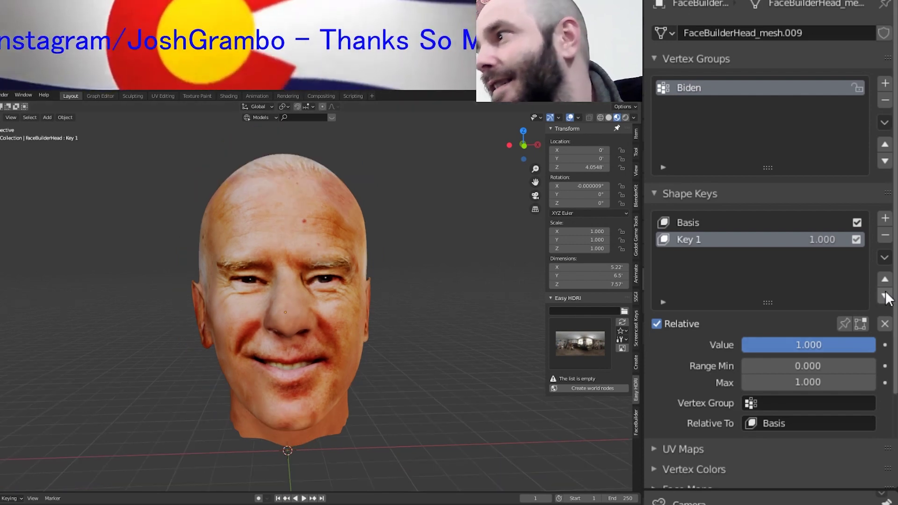
left_click_drag(830, 344, 794, 349)
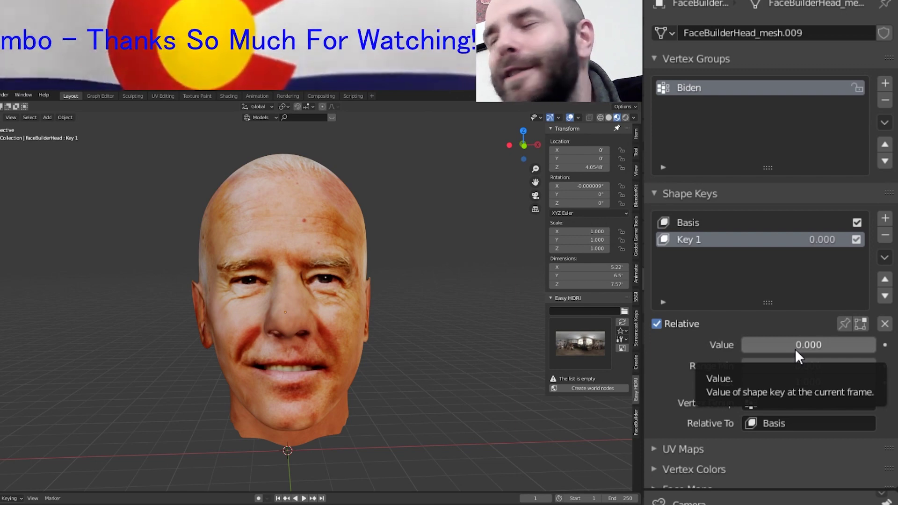
left_click_drag(794, 348, 870, 349)
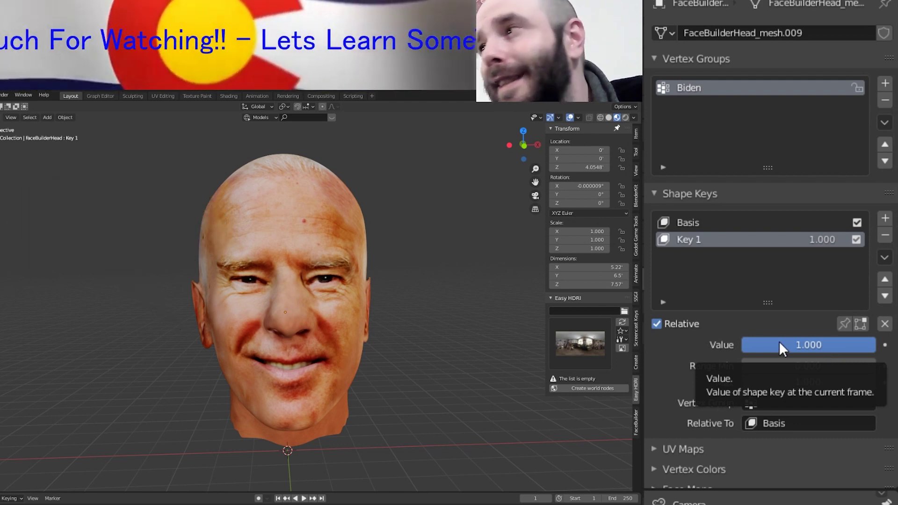
left_click_drag(778, 344, 742, 344)
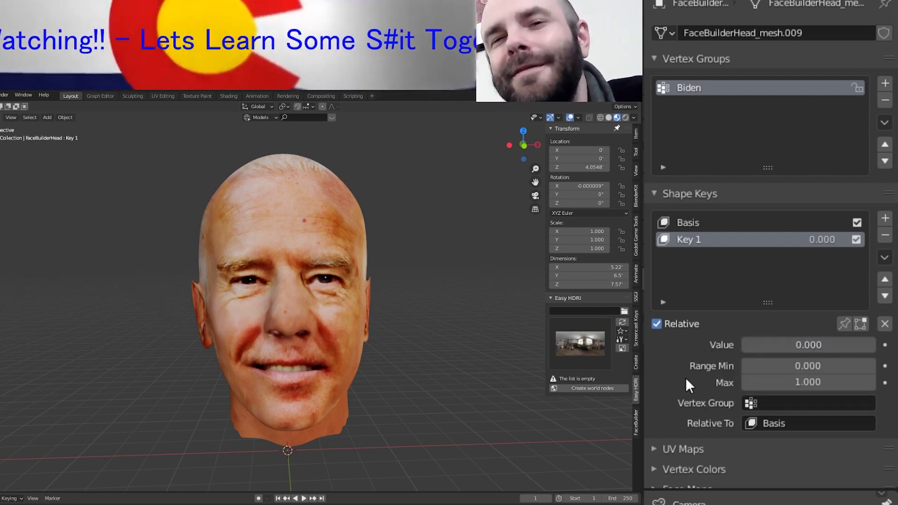
key("ctrl+z")
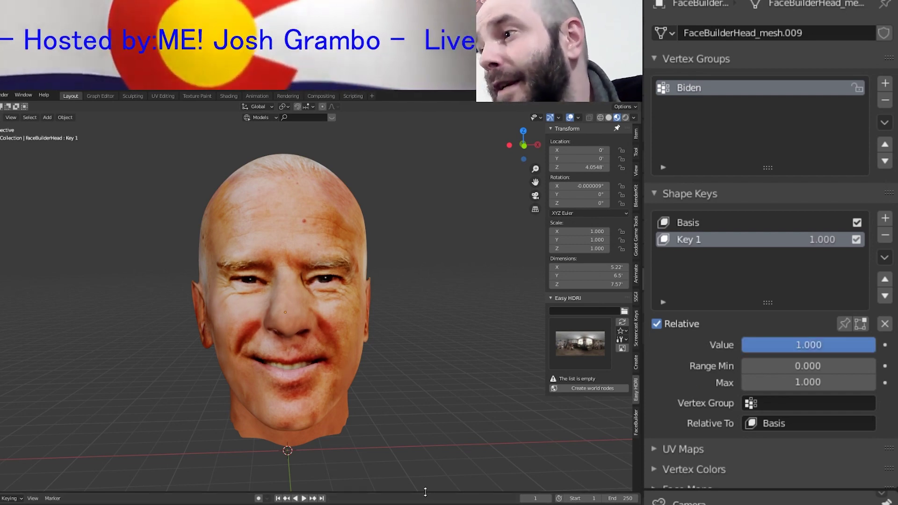
left_click_drag(431, 493, 431, 431)
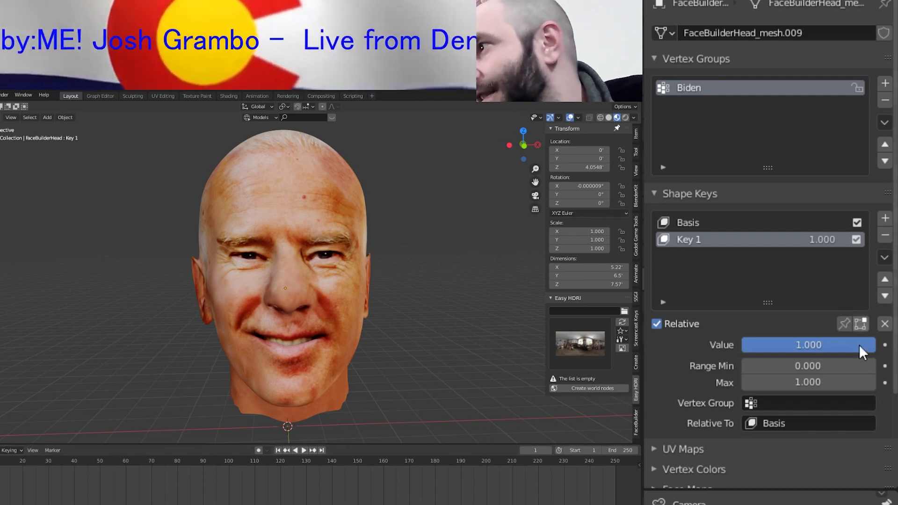
- Keyframe Key 1's Value at 0 on frame 1 and at 1.0 on frame 49
left_click_drag(860, 345, 742, 345)
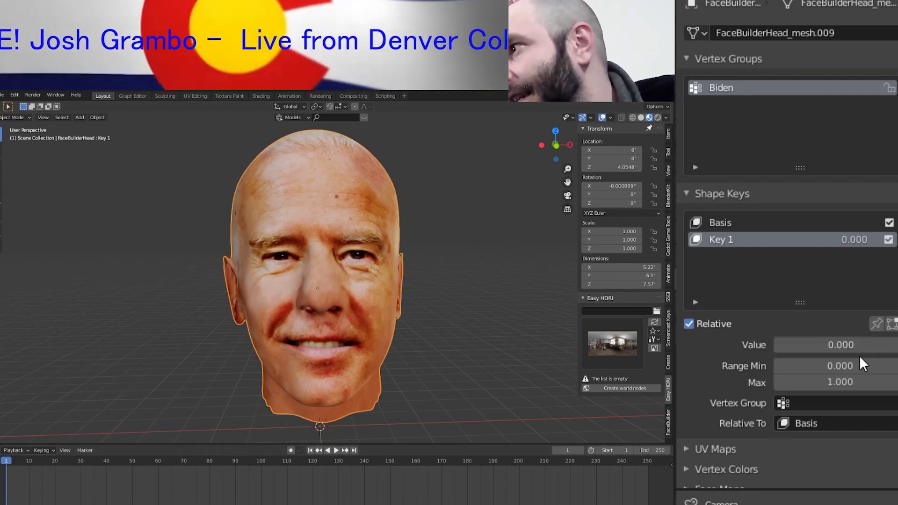
right_click(842, 344)
left_click(814, 324)
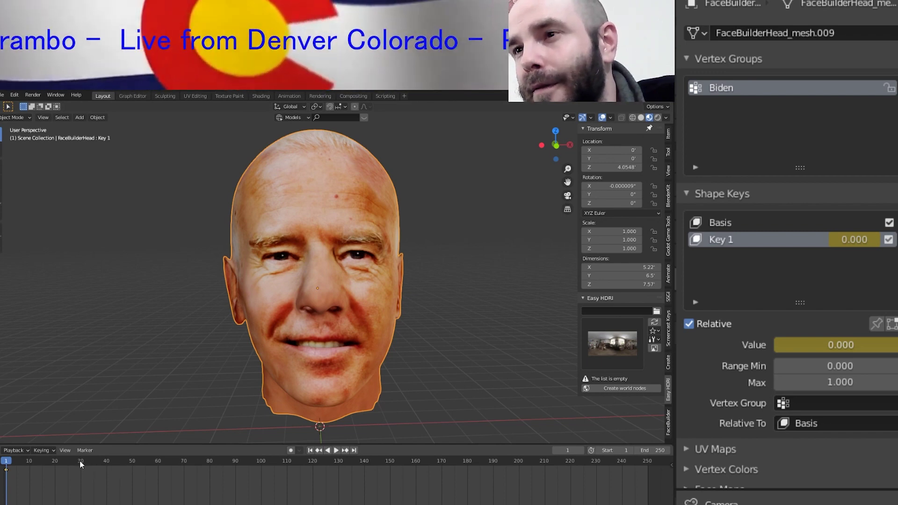
left_click(129, 463)
left_click_drag(759, 345, 876, 344)
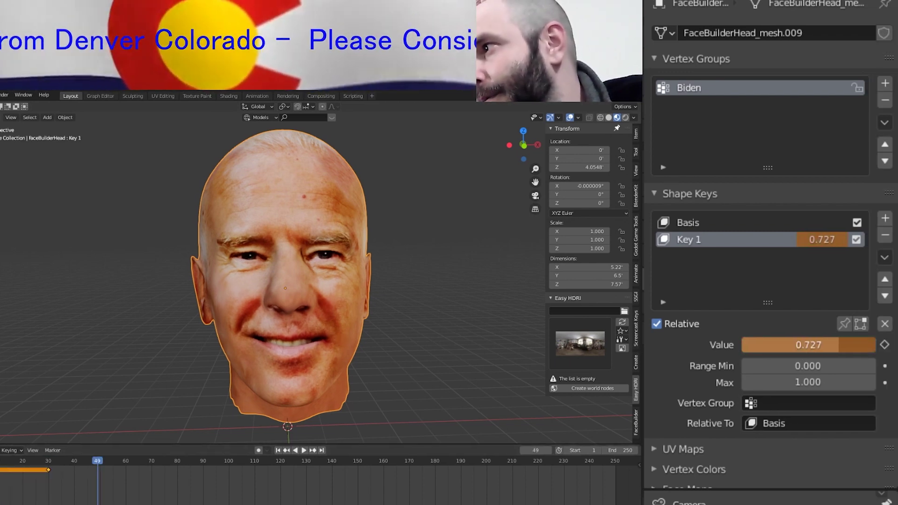
left_click(885, 345)
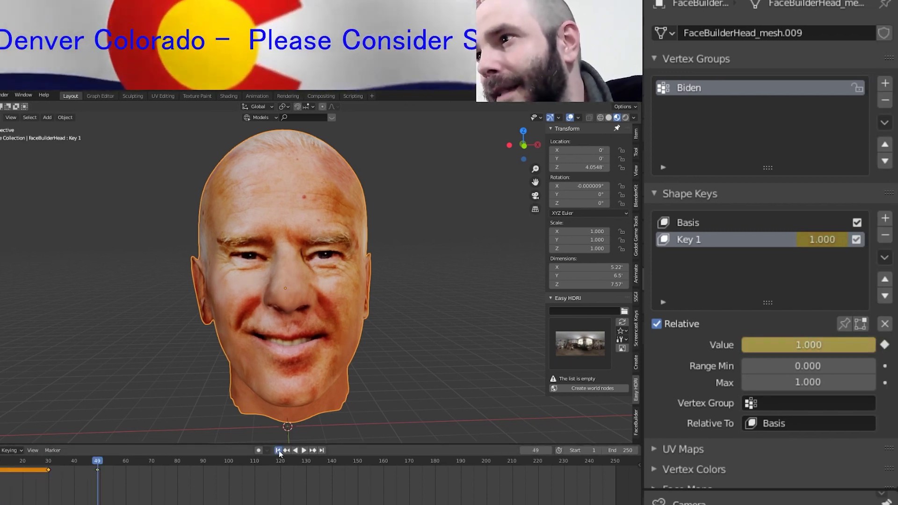
- Rewind, play the smile animation, and stop playback
left_click(278, 450)
left_click(304, 450)
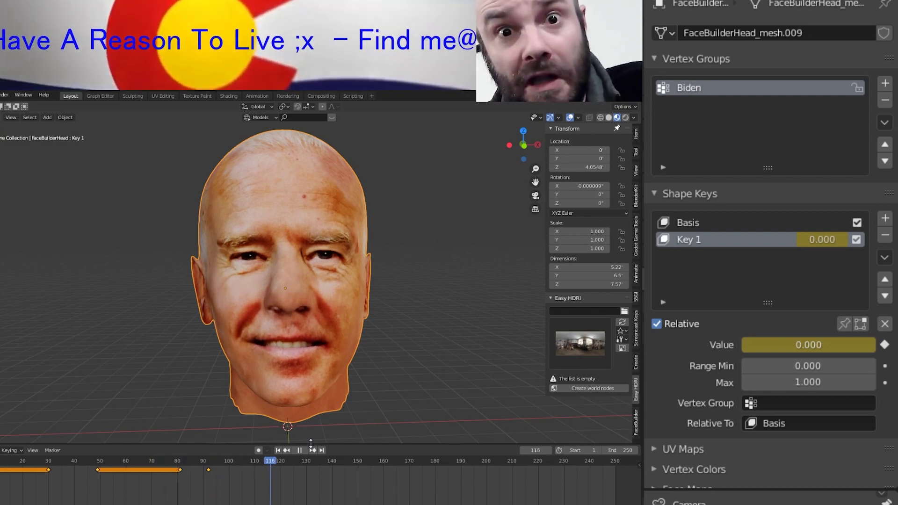
key("space")
scroll(436, 371, "down", 1)
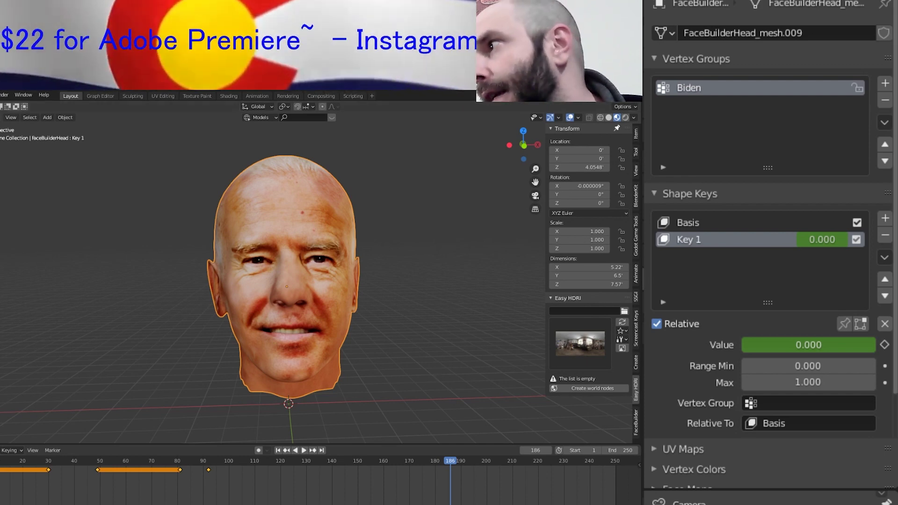
- Add Key 2 and proportionally pull the head's sides outward in Edit Mode
left_click(886, 219)
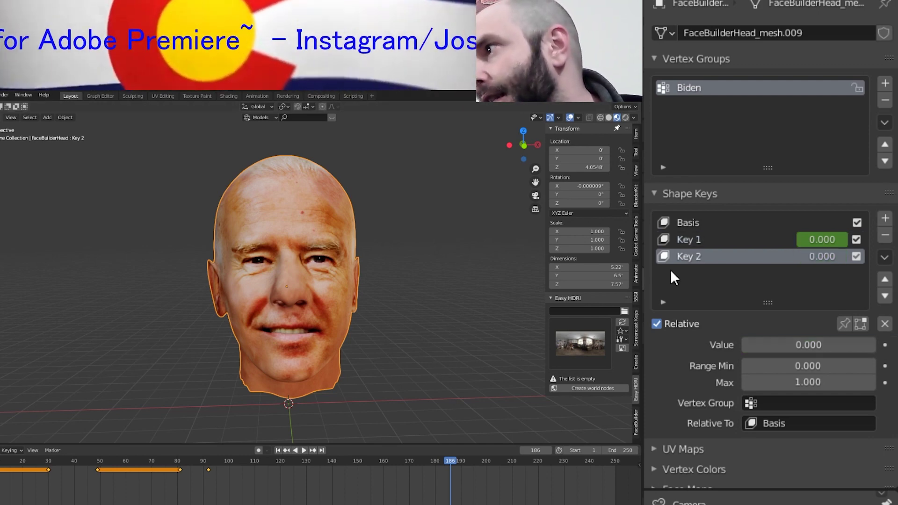
key("Tab")
scroll(352, 306, "down", 2)
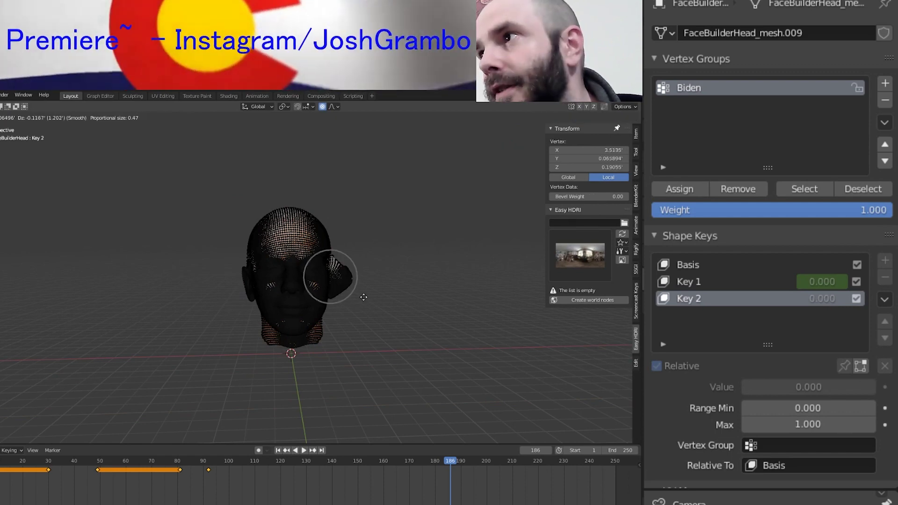
left_click(392, 298)
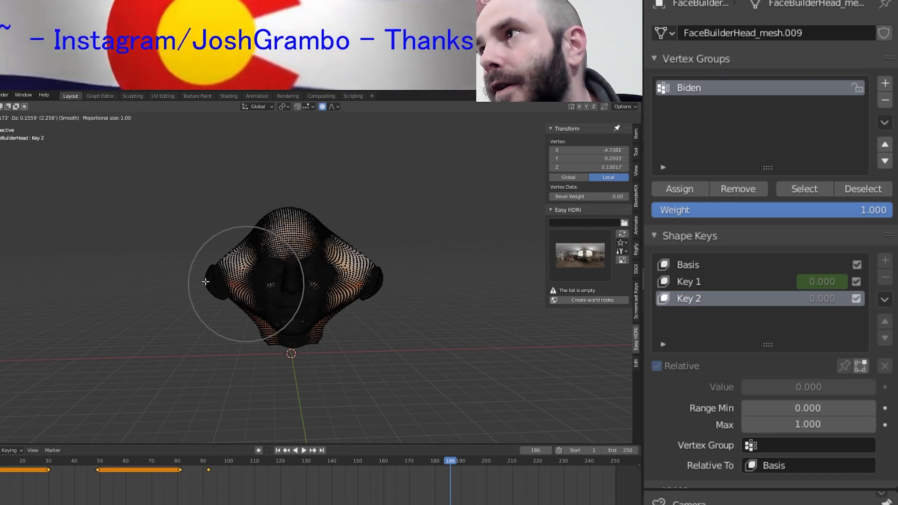
left_click(205, 281)
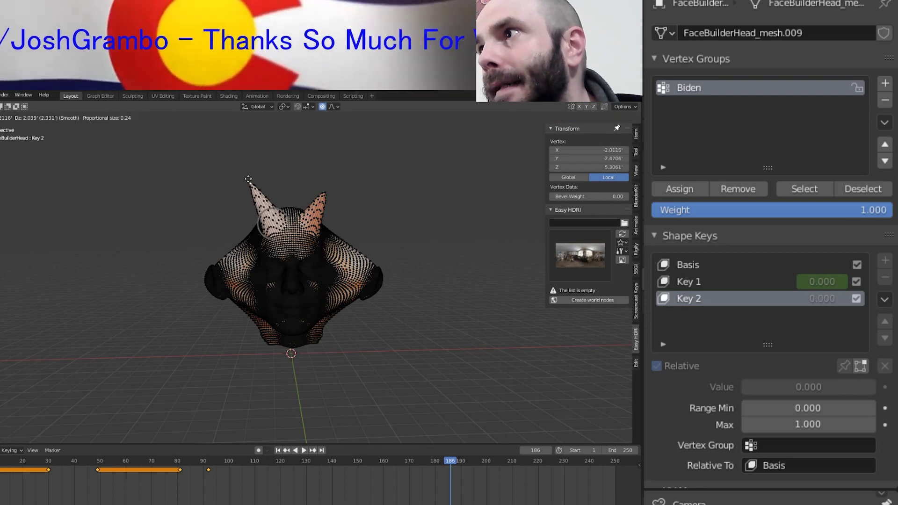
key("Tab")
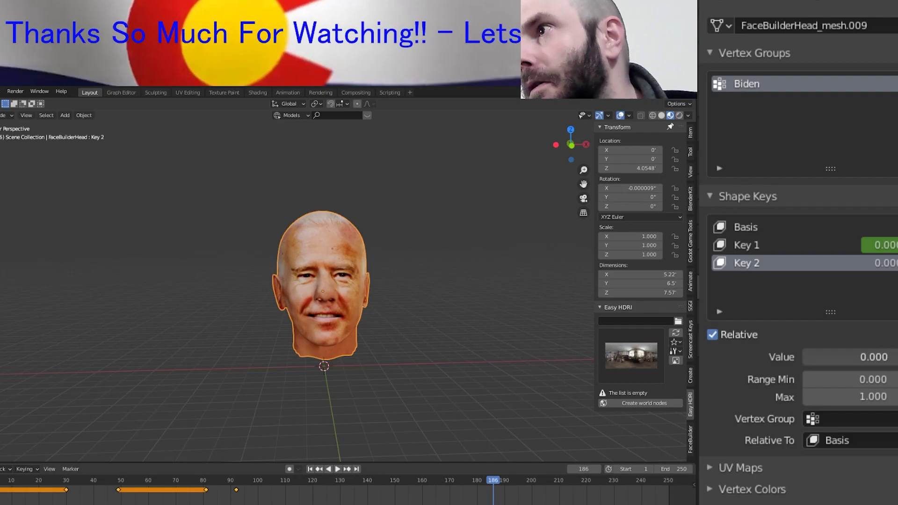
- Slide Key 2's Value between 0 and 1, finishing at 1, and orbit the horned head
left_click_drag(793, 345, 841, 345)
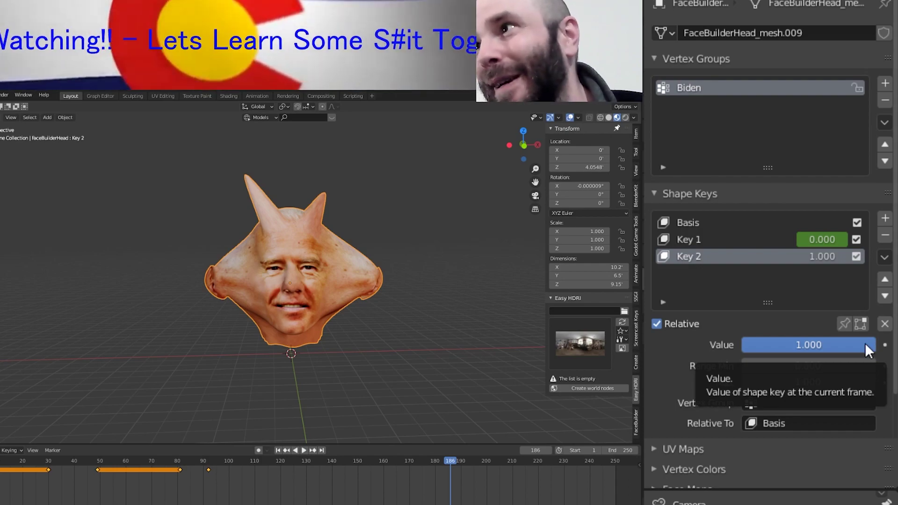
mouse_move(862, 345)
left_mouse_down()
mouse_move(754, 345)
mouse_move(878, 345)
mouse_move(741, 346)
left_mouse_up()
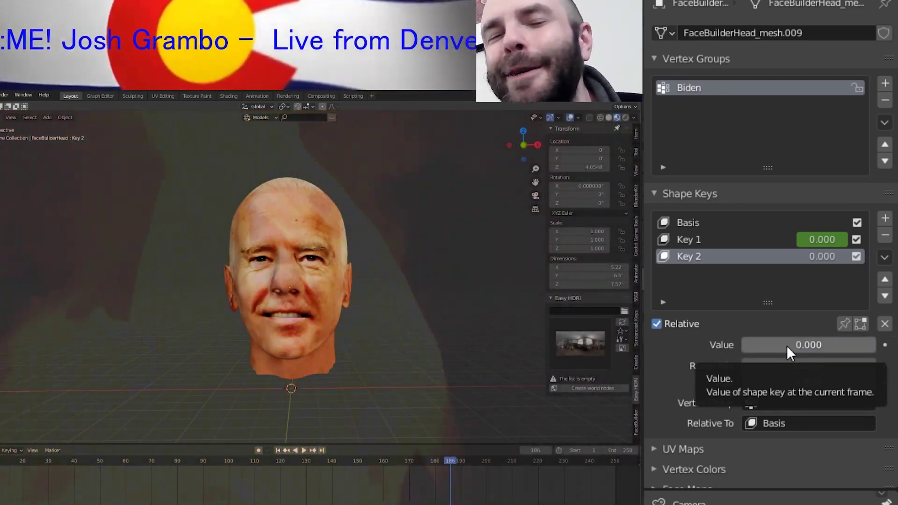
mouse_move(787, 346)
left_mouse_down()
mouse_move(814, 346)
mouse_move(743, 341)
left_mouse_up()
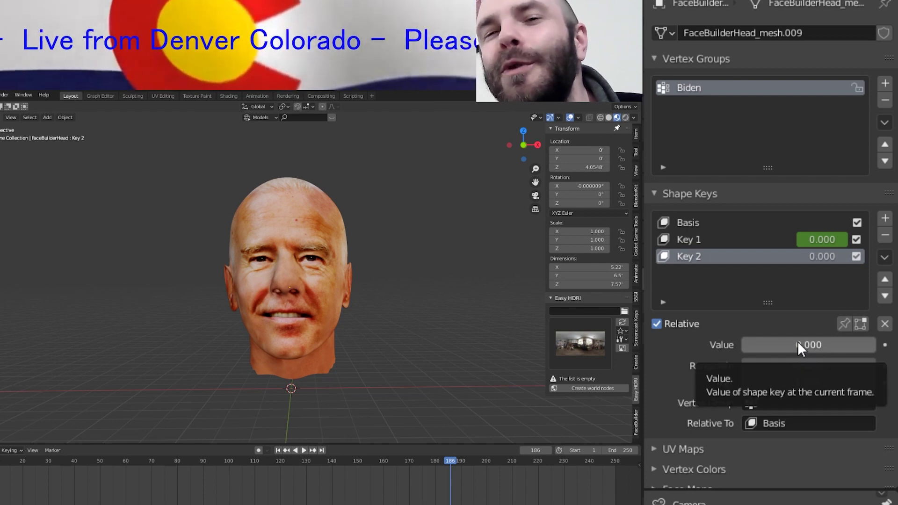
left_click_drag(798, 341, 870, 344)
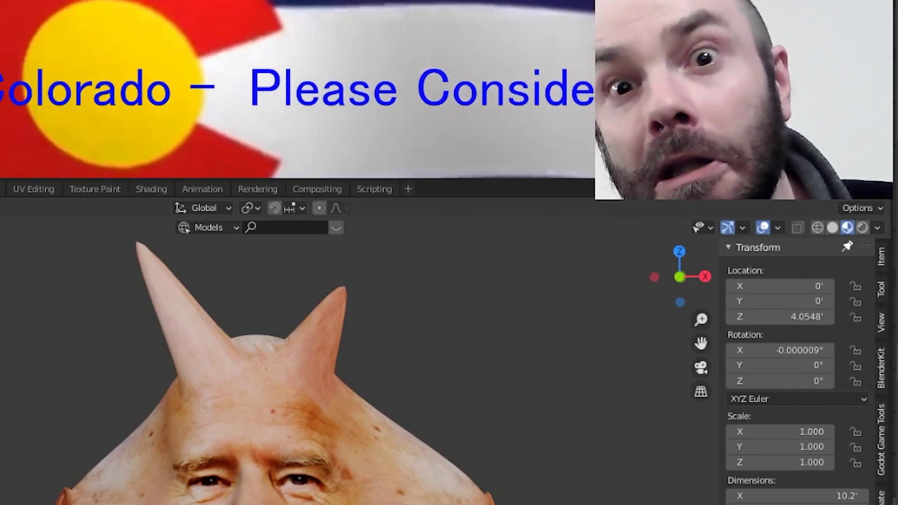
mouse_move(281, 350)
middle_mouse_down()
mouse_move(229, 372)
mouse_move(401, 395)
middle_mouse_up()
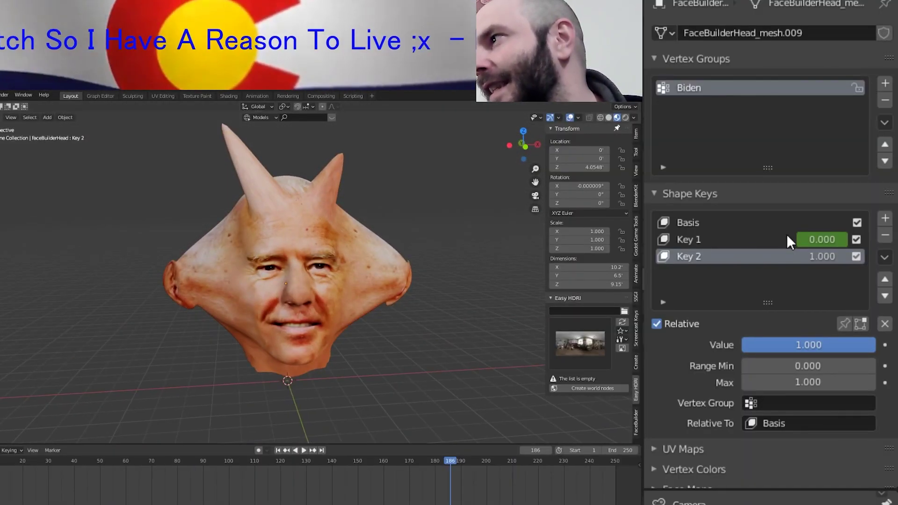
- Slide Key 1's Value up and back, then set Key 2's Value to 0
left_click(771, 239)
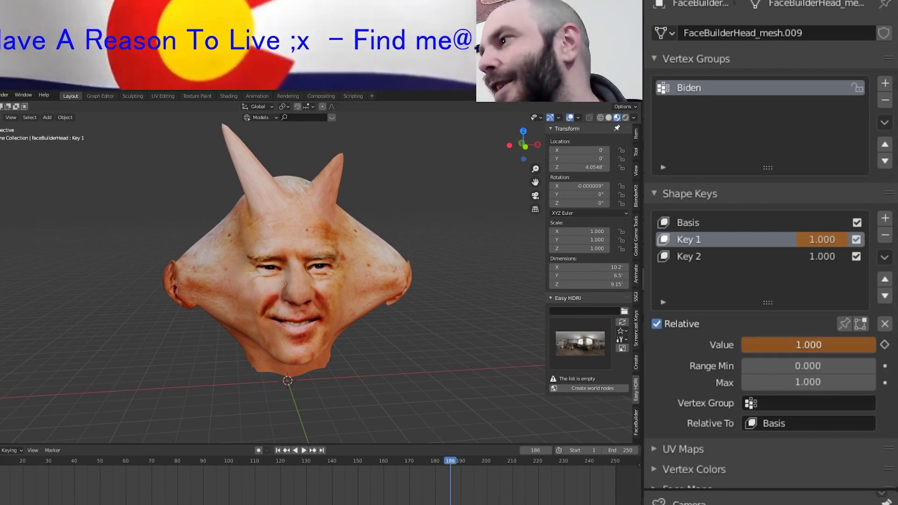
left_click_drag(750, 345, 825, 354)
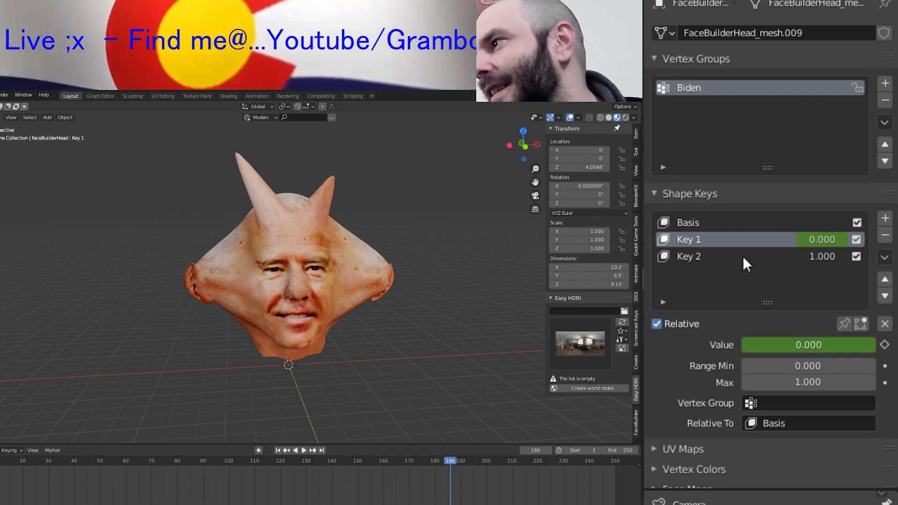
left_click(728, 256)
left_click_drag(809, 345, 744, 344)
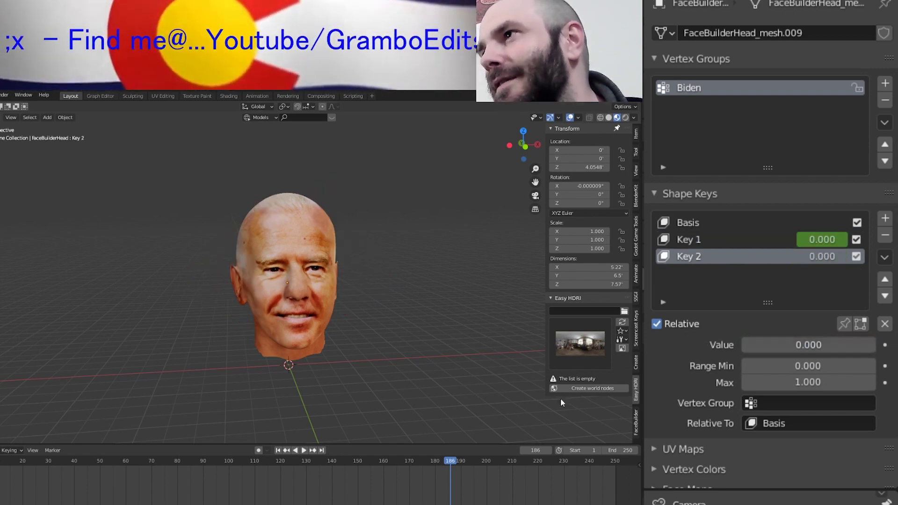
middle_click_drag(475, 370, 254, 334)
scroll(254, 334, "down", 2)
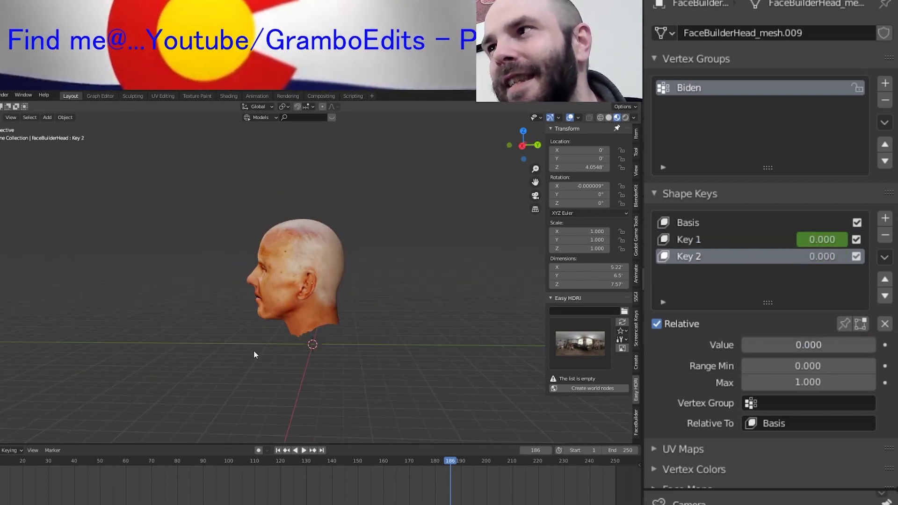
- Add a plane and assign all its vertices to a new vertex group
key("shift+a")
mouse_move(223, 355)
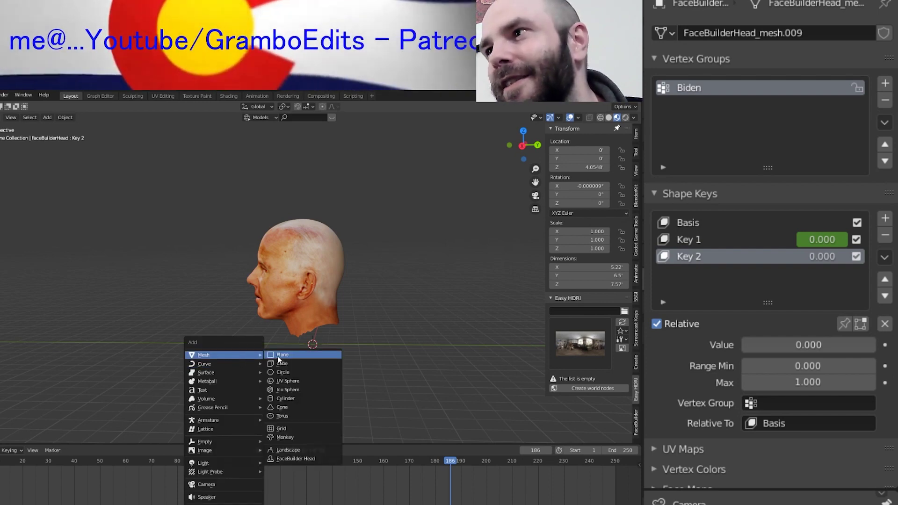
left_click(302, 356)
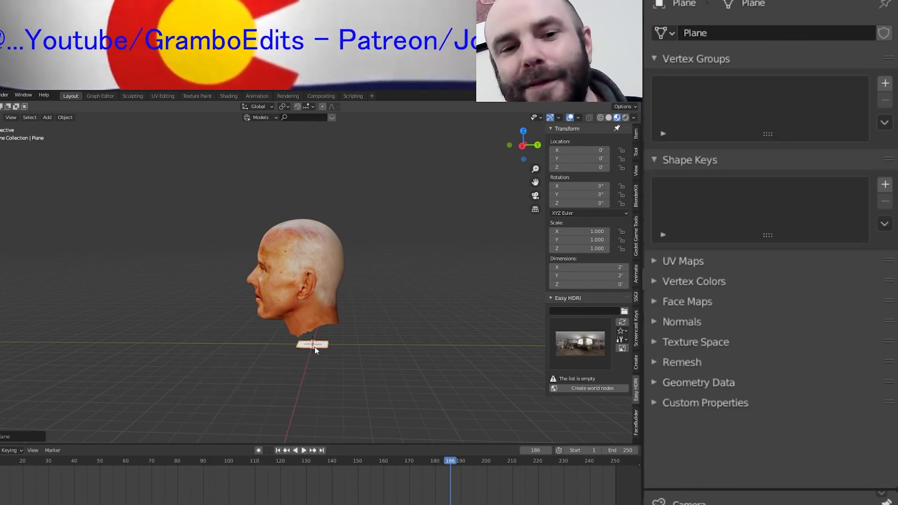
middle_click_drag(326, 368, 373, 399)
key("Tab")
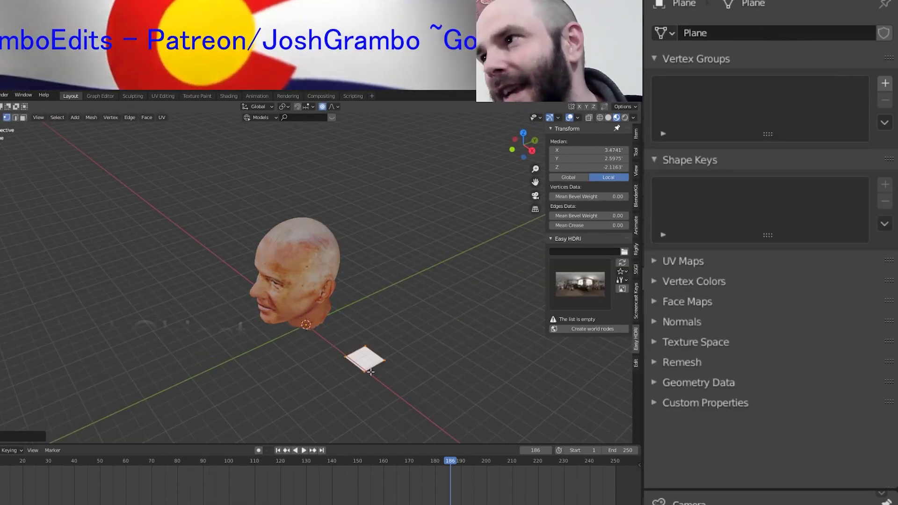
left_click(885, 83)
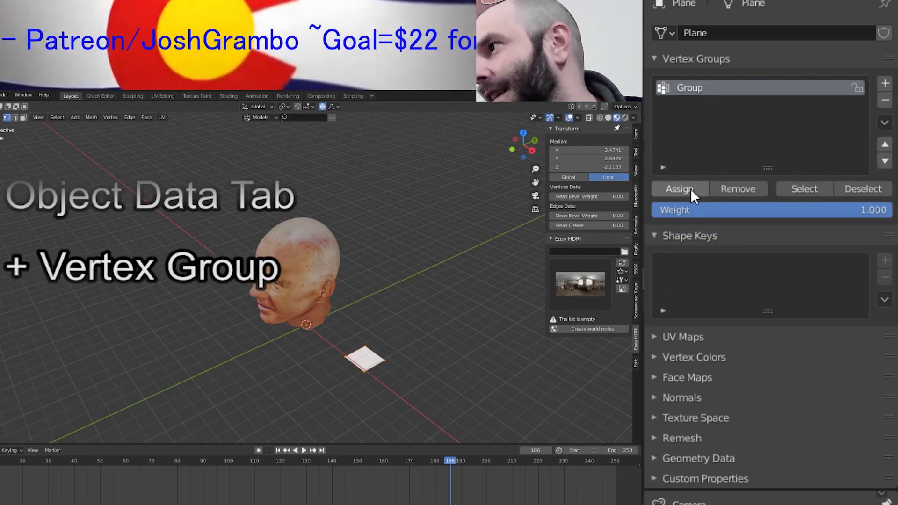
left_click(687, 188)
key("Tab")
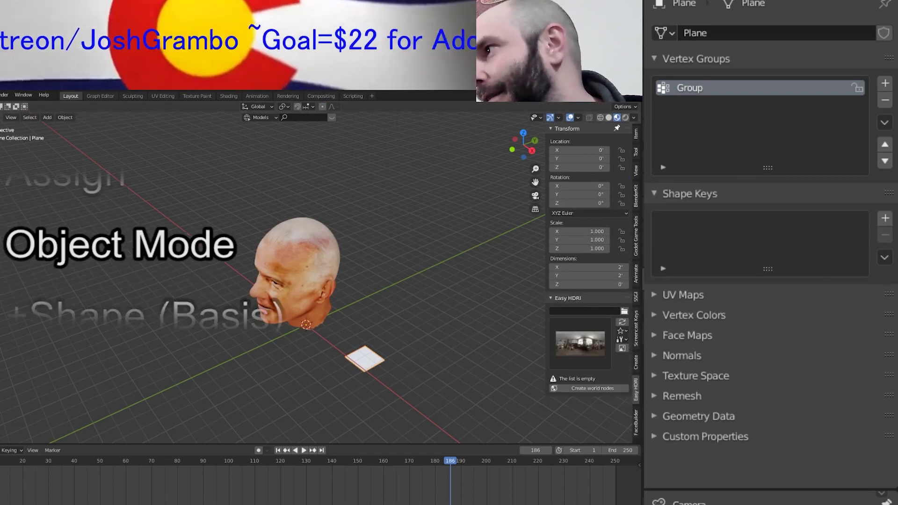
- Add Basis and Key 1 shape keys, pull a corner vertex, then slide Key 1 up and back to zero
left_click(885, 218)
key("Tab")
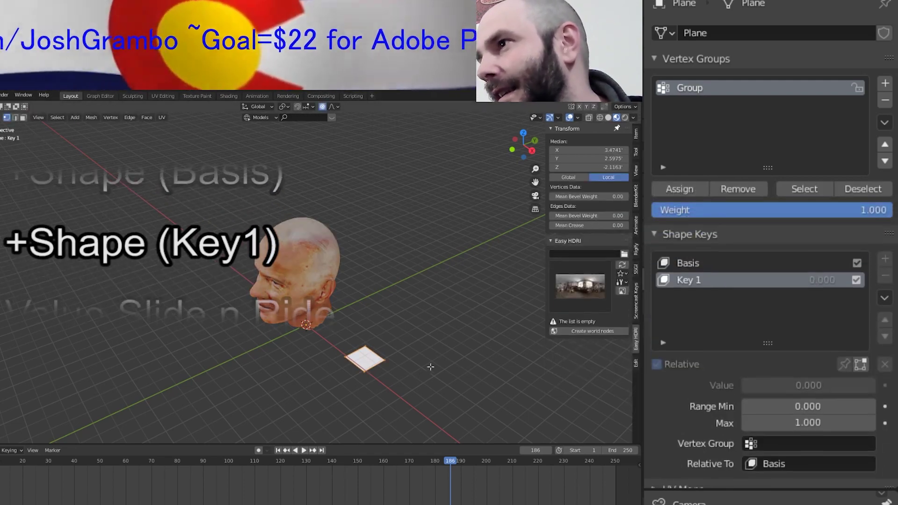
left_click(393, 365)
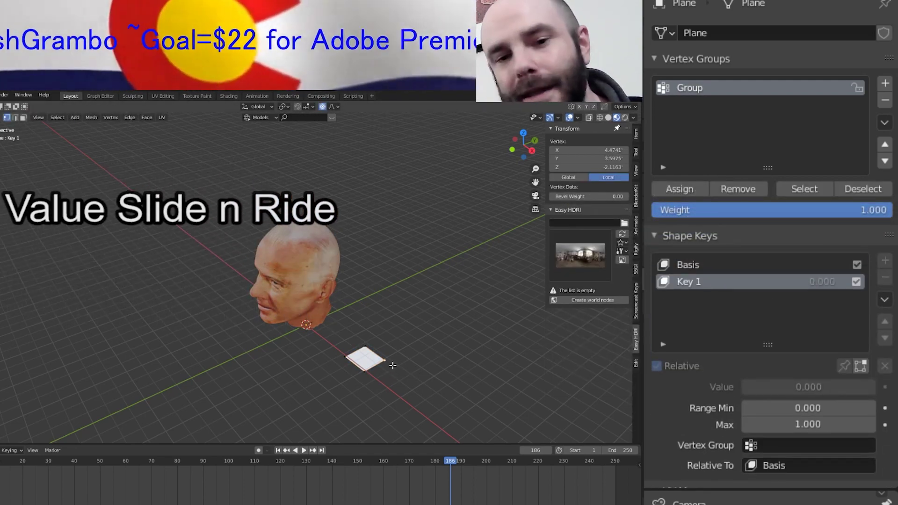
key("g")
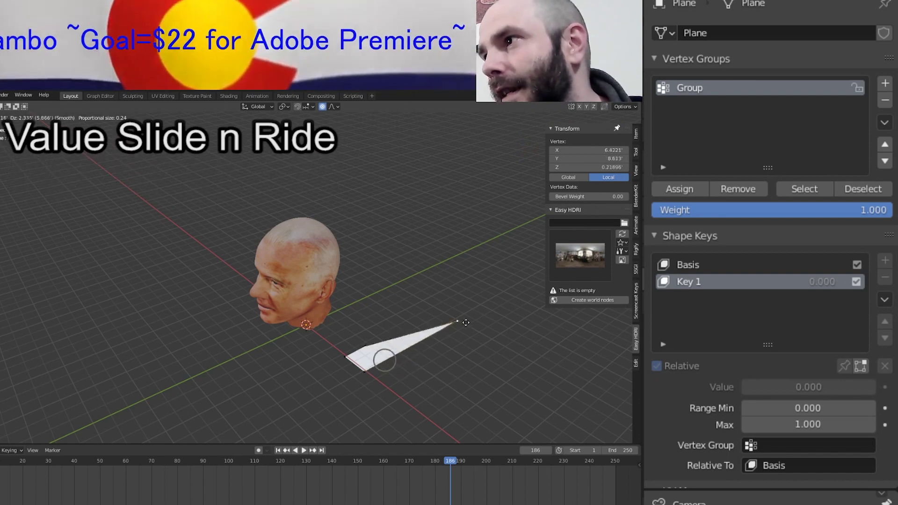
key("Escape")
key("Tab")
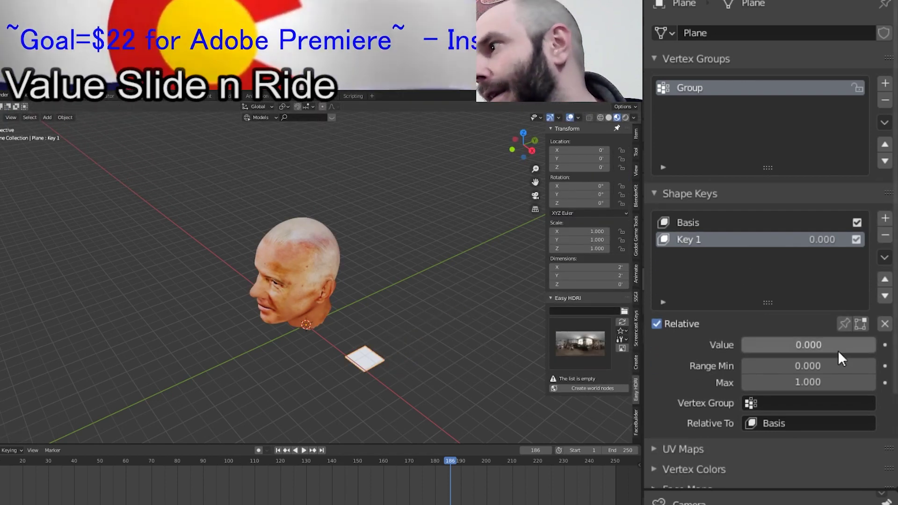
left_click_drag(795, 346, 885, 346)
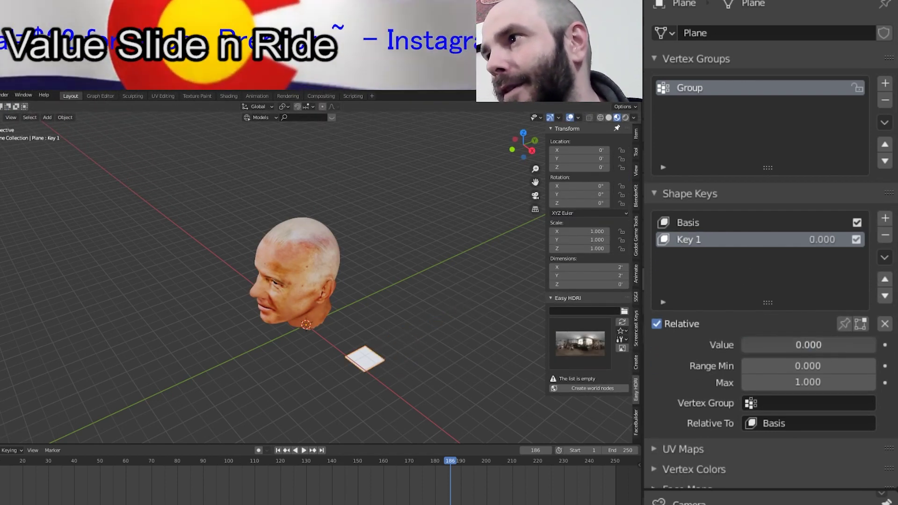
left_click_drag(756, 344, 743, 345)
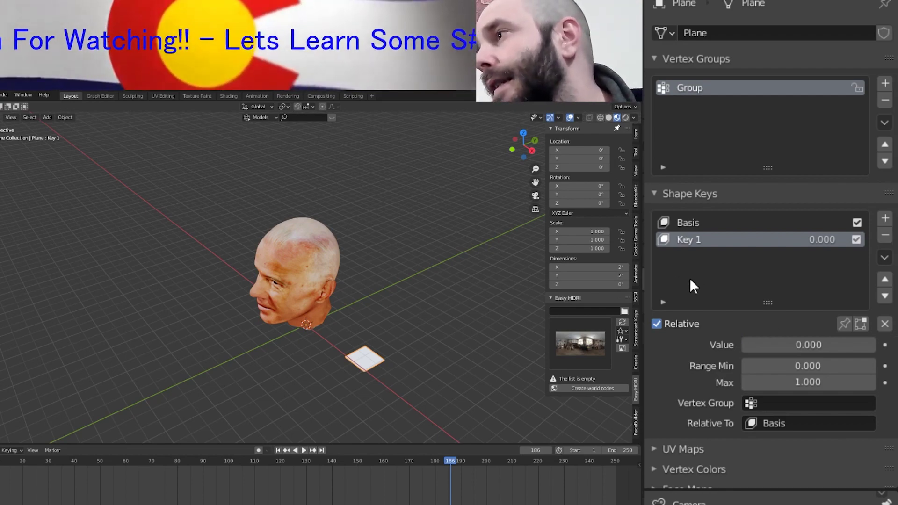
- Reselect the Biden head and raise Key 2 (horns) and Key 1 (smile) to value 1
left_click(318, 271)
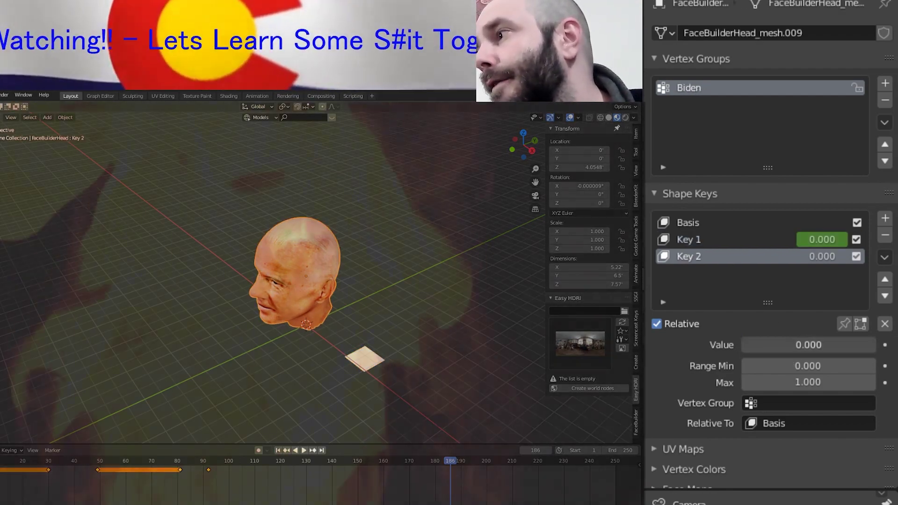
left_click_drag(807, 344, 851, 354)
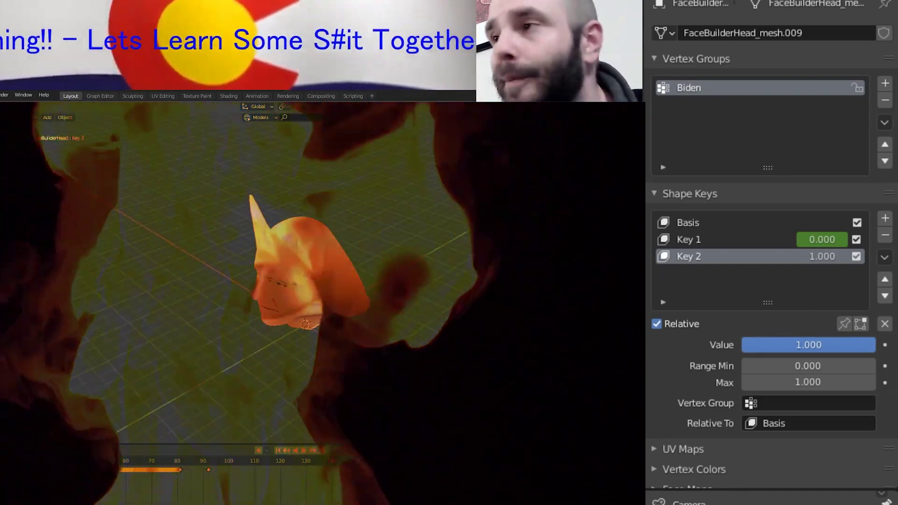
middle_click_drag(449, 295, 393, 280)
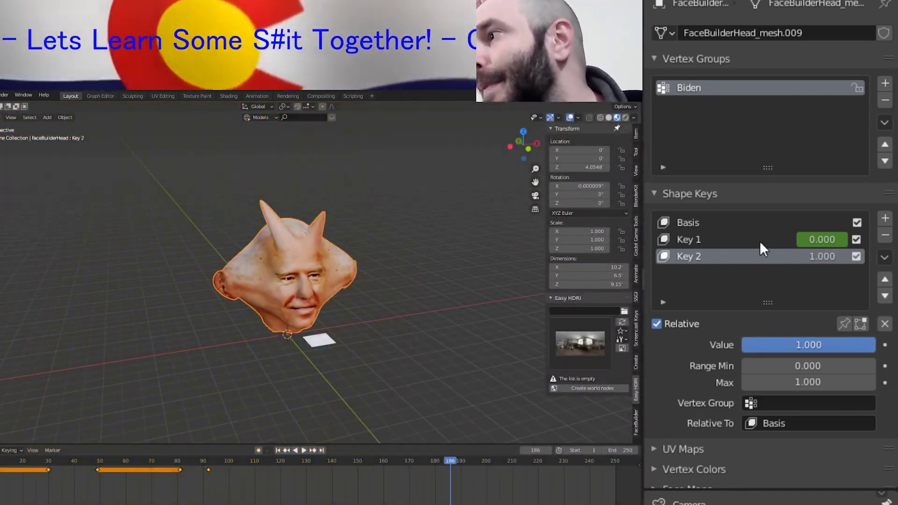
left_click(760, 240)
left_click_drag(798, 345, 877, 344)
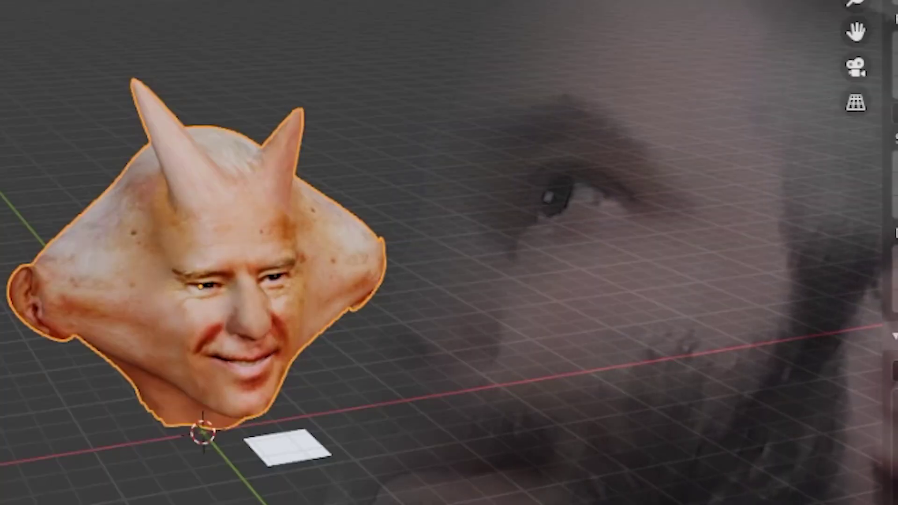